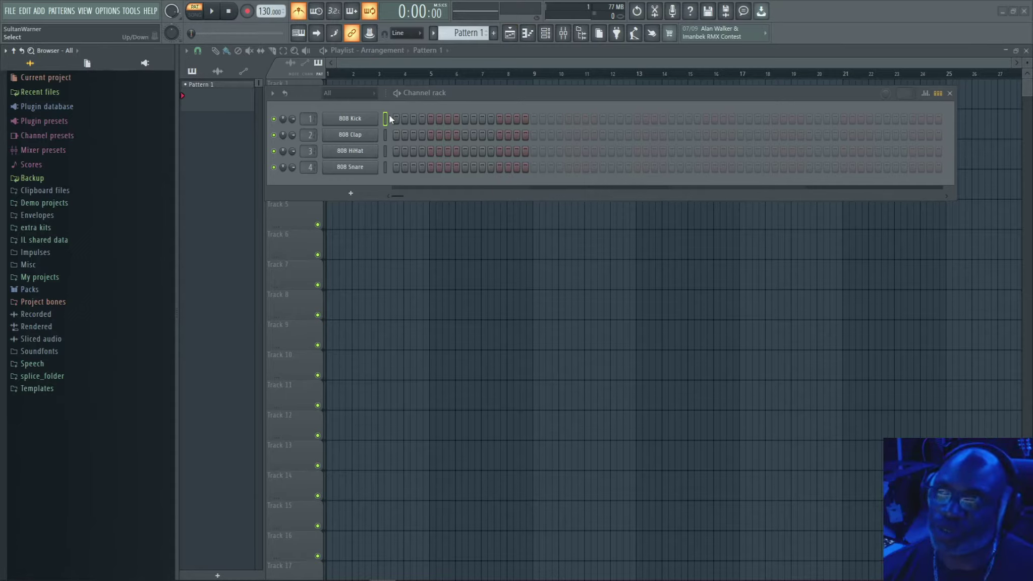
# Step: Look through the minimal project templates for Basic 808 with limiter and close the list
pyautogui.click(10, 12)
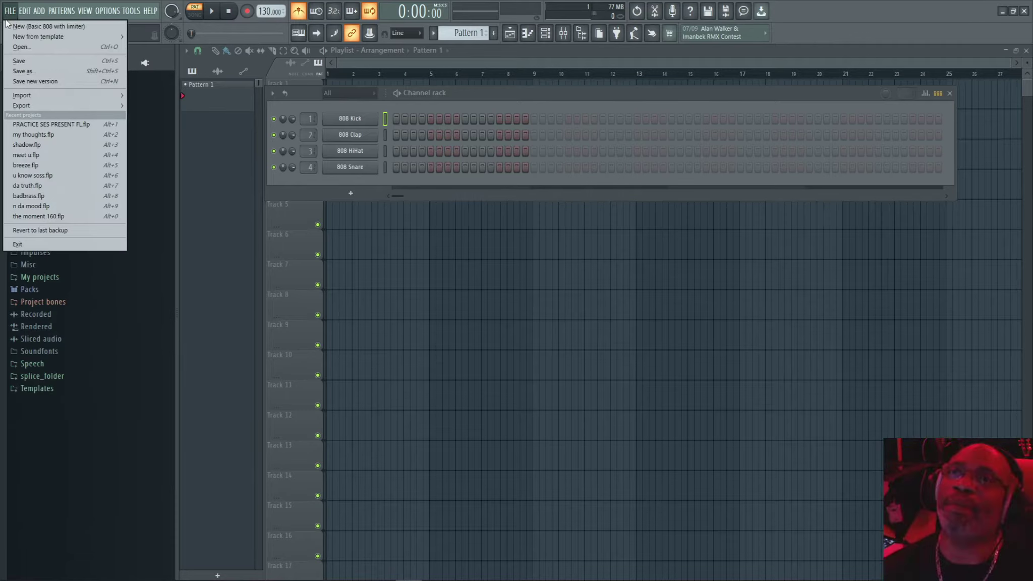
pyautogui.moveTo(12, 40)
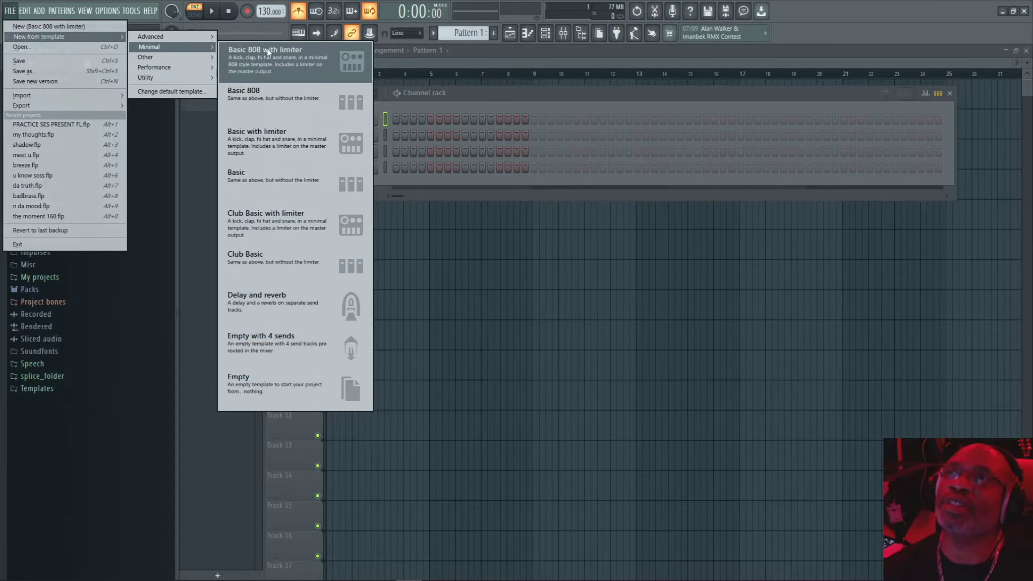
pyautogui.click(806, 13)
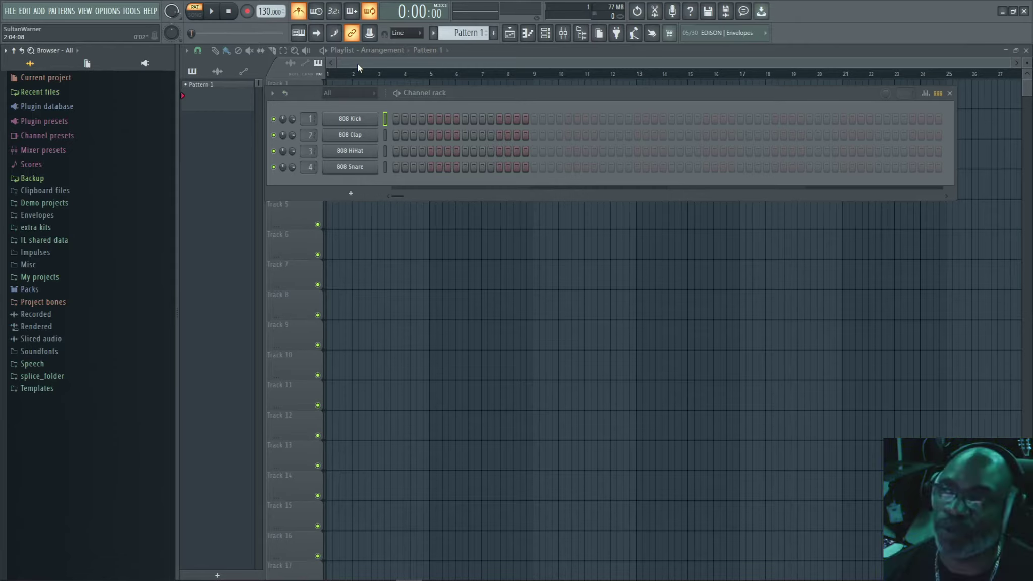
# Step: Go through the 808 Kick, 808 Clap, 808 HiHat and 808 Snare channels, selecting each in turn
pyautogui.click(357, 125)
pyautogui.click(356, 121)
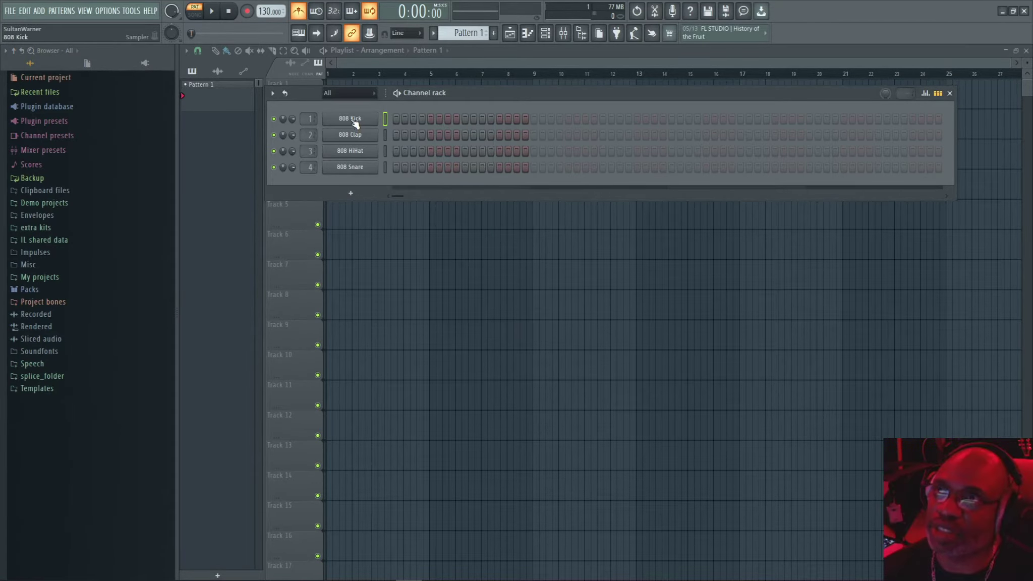
pyautogui.click(384, 136)
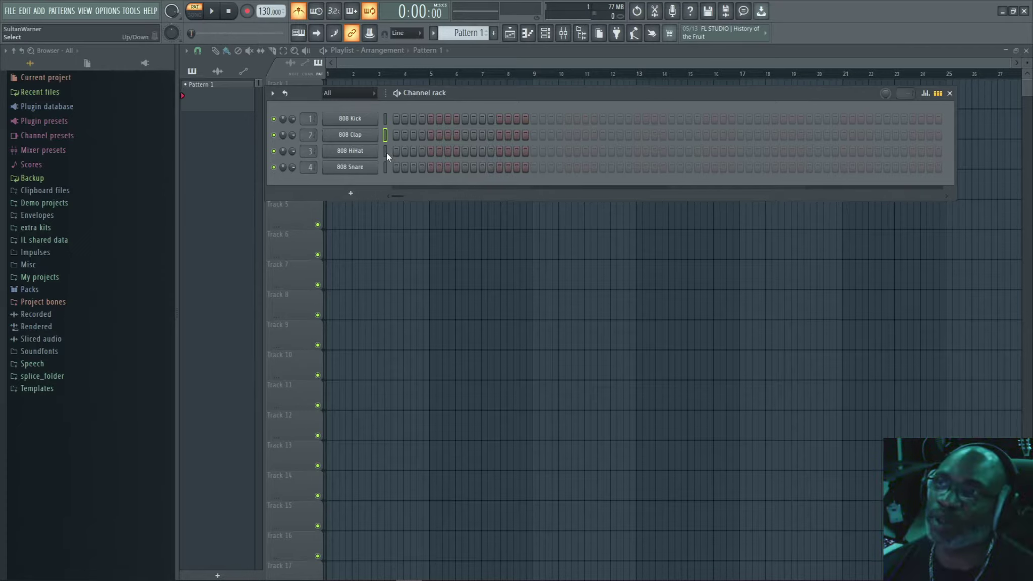
pyautogui.click(385, 152)
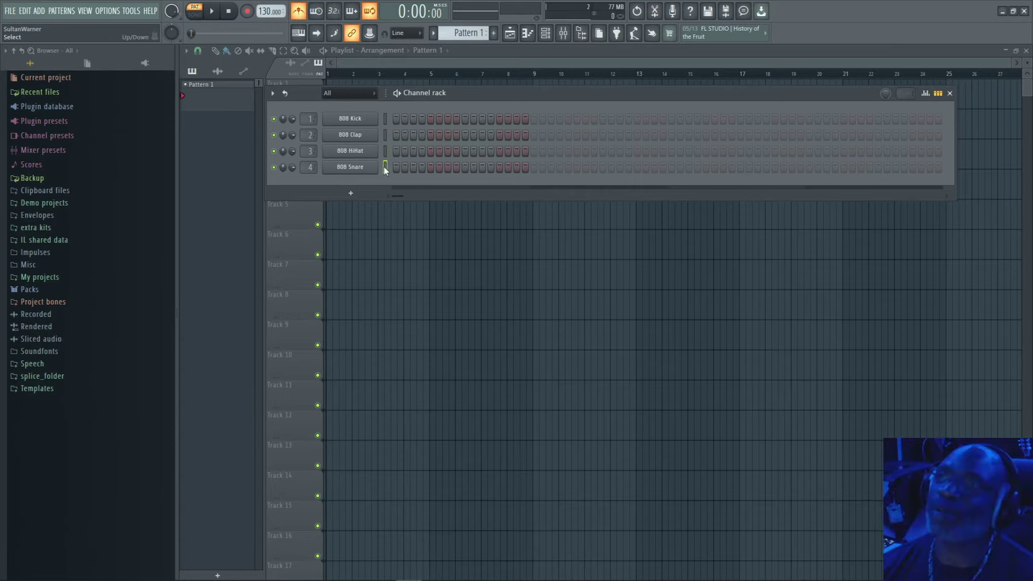
pyautogui.click(384, 167)
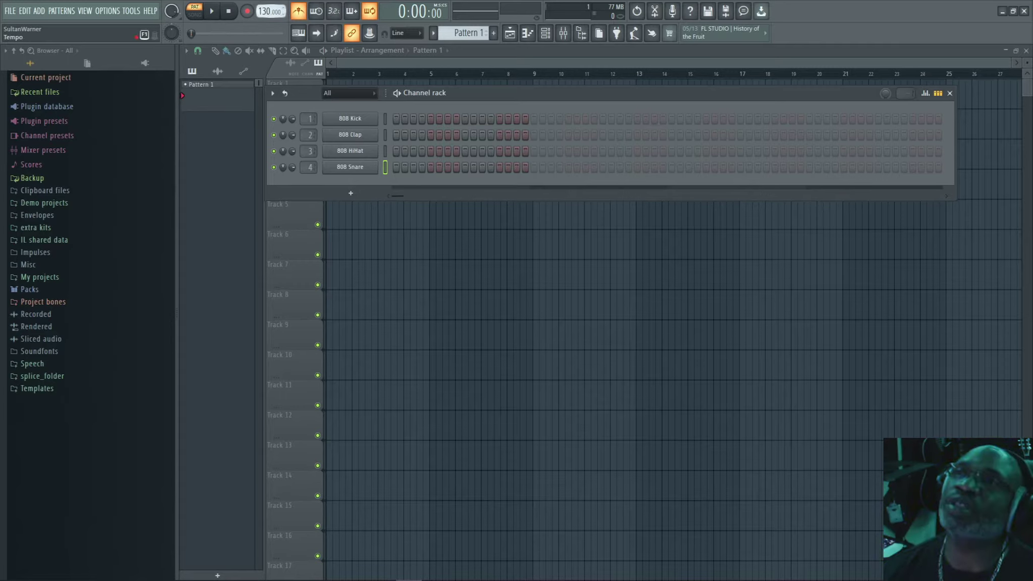
# Step: Set the project tempo to 145 BPM and start playing the pattern
pyautogui.moveTo(264, 11); pyautogui.dragTo(264, 5)
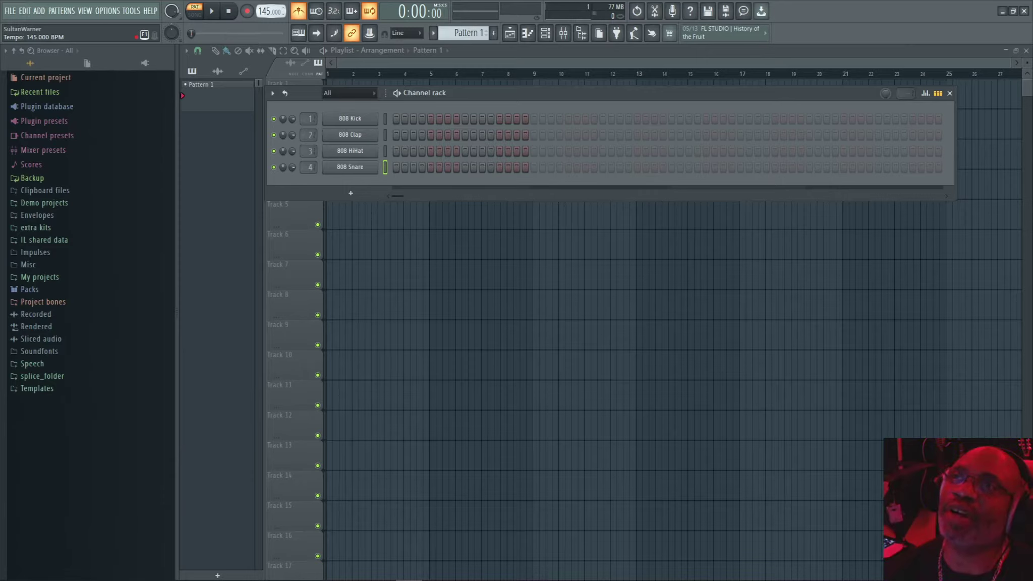
pyautogui.click(214, 13)
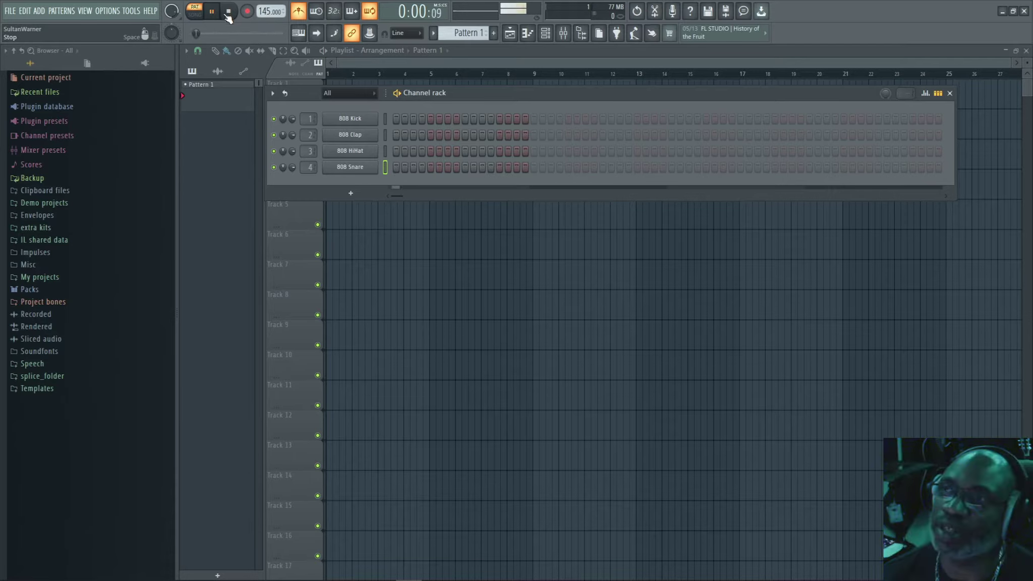
# Step: Place 808 Kick hits on steps 1 and 17 and 808 Clap hits on steps 9 and 25
pyautogui.click(363, 120)
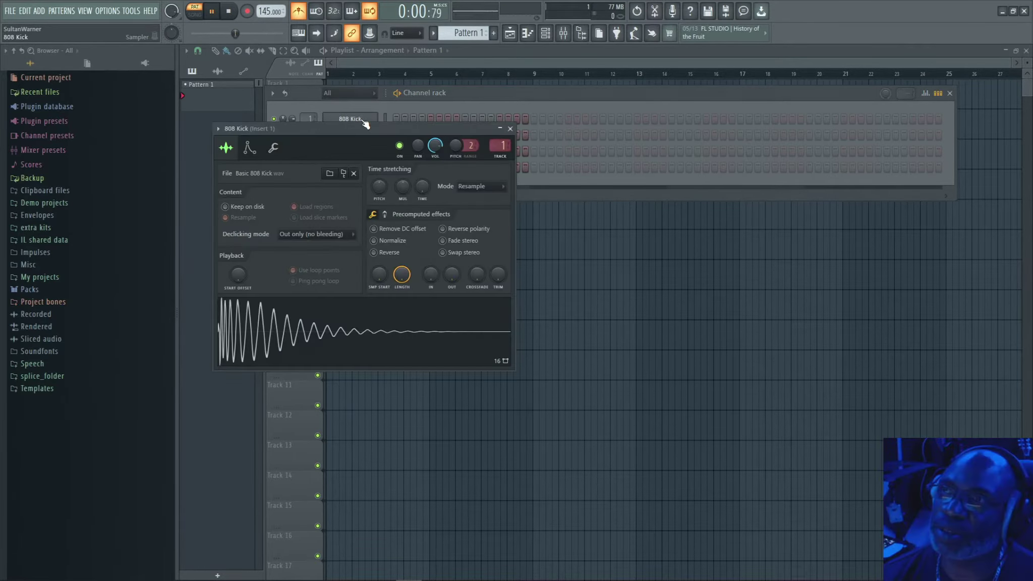
pyautogui.click(363, 120)
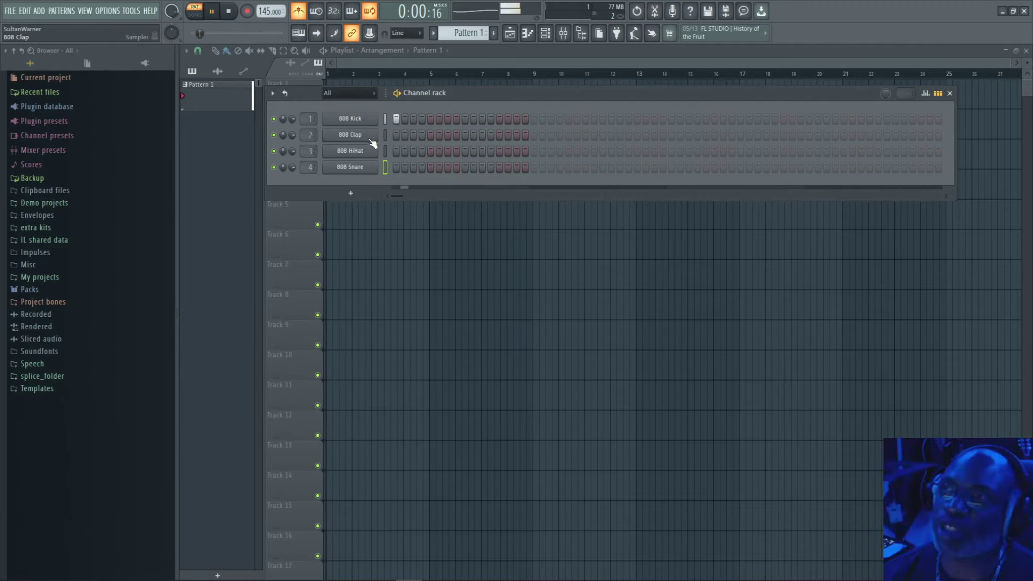
pyautogui.click(465, 135)
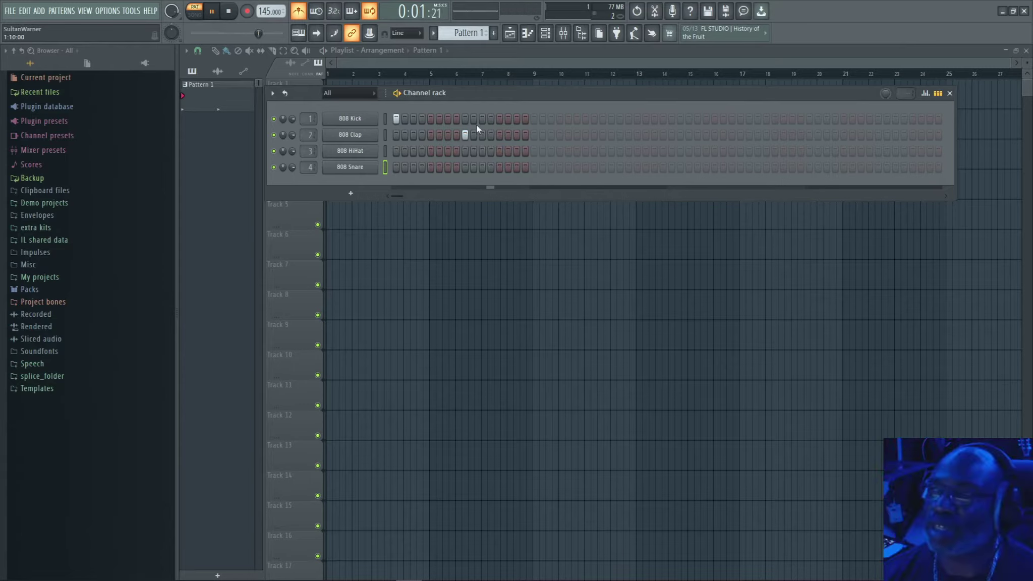
pyautogui.click(534, 119)
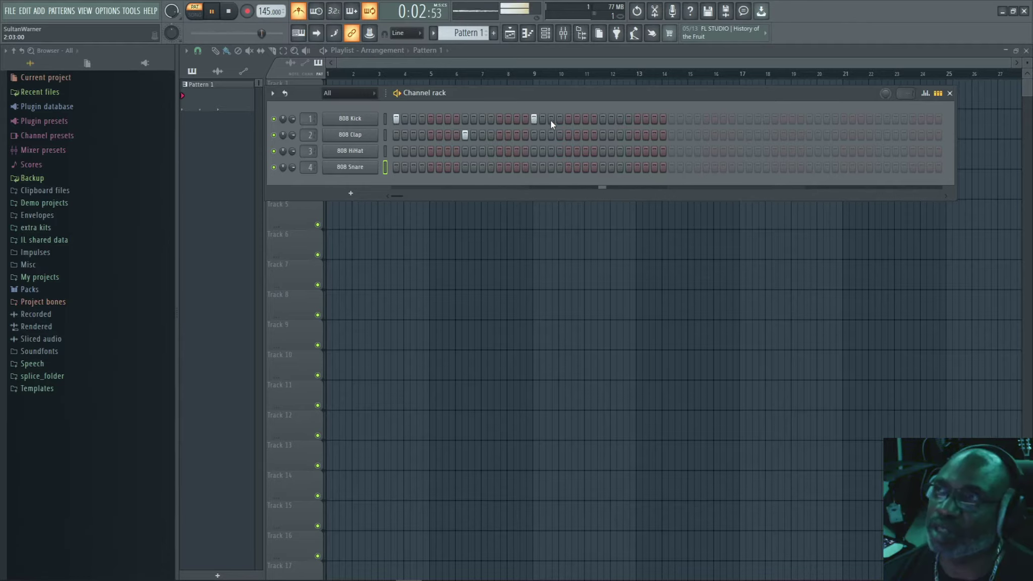
pyautogui.click(603, 135)
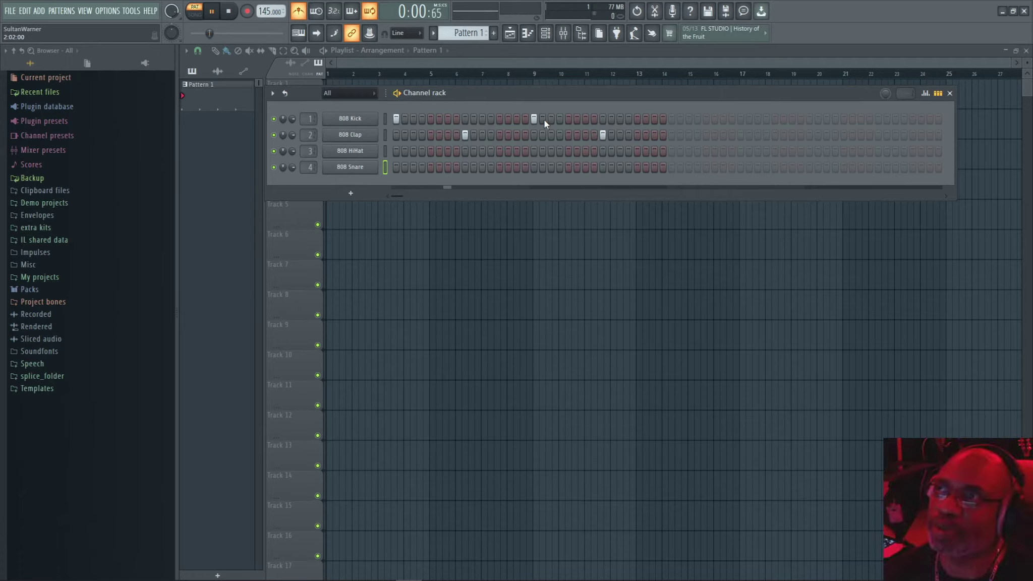
# Step: Add 808 Kick hits on steps 15 and 18, removing the trial hit on step 16
pyautogui.click(526, 118)
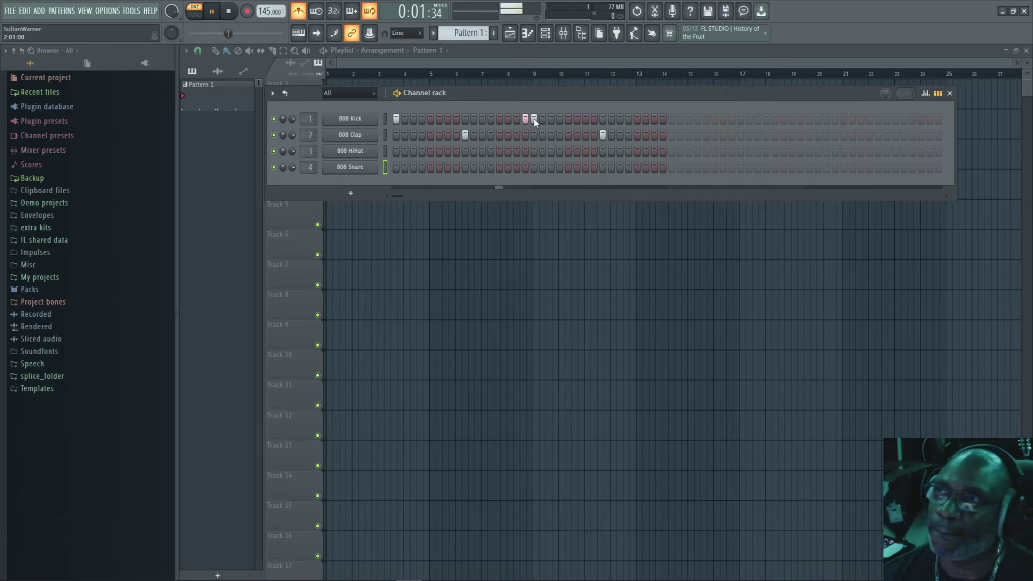
pyautogui.click(541, 119)
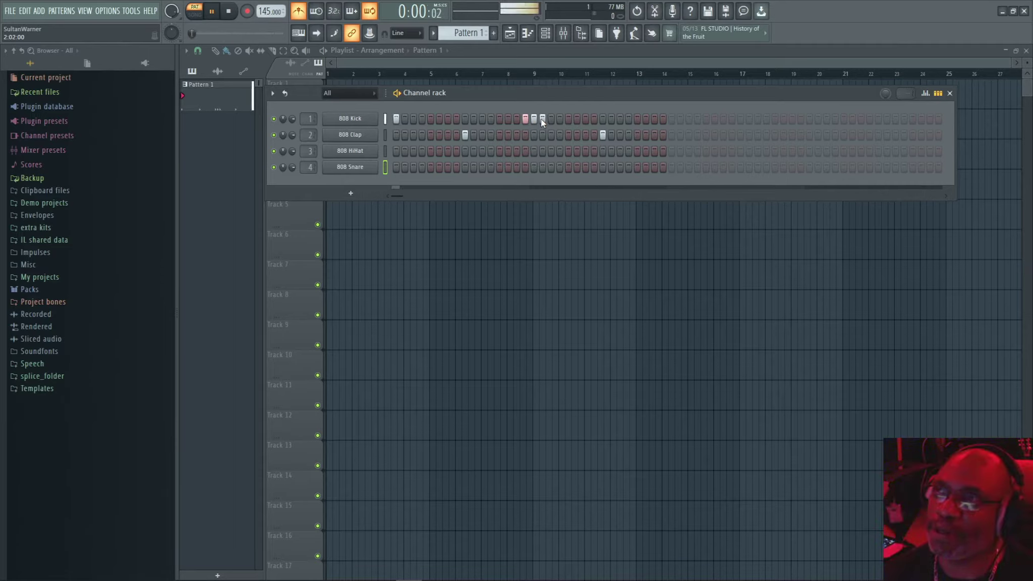
pyautogui.rightClick(526, 120)
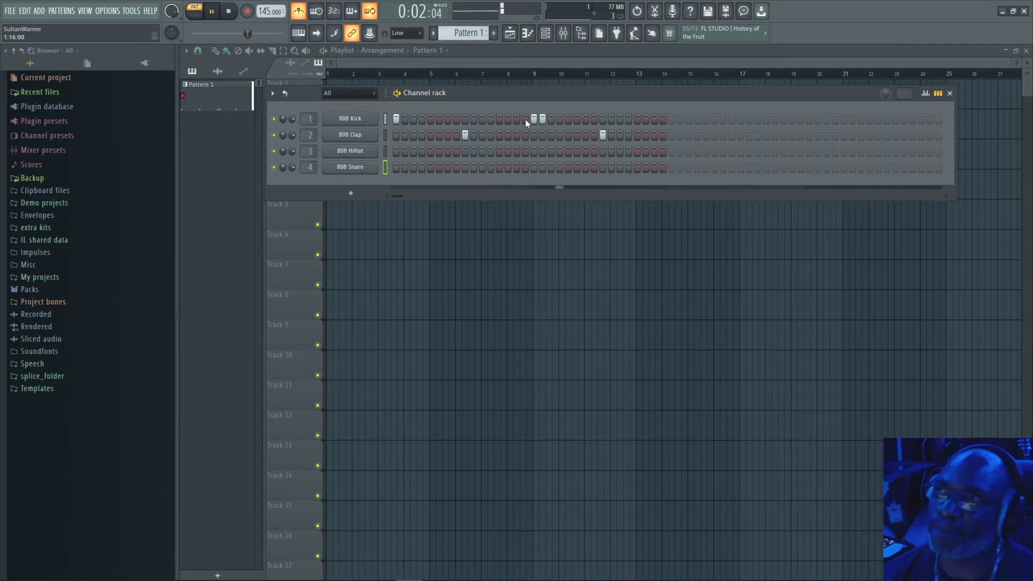
pyautogui.click(515, 120)
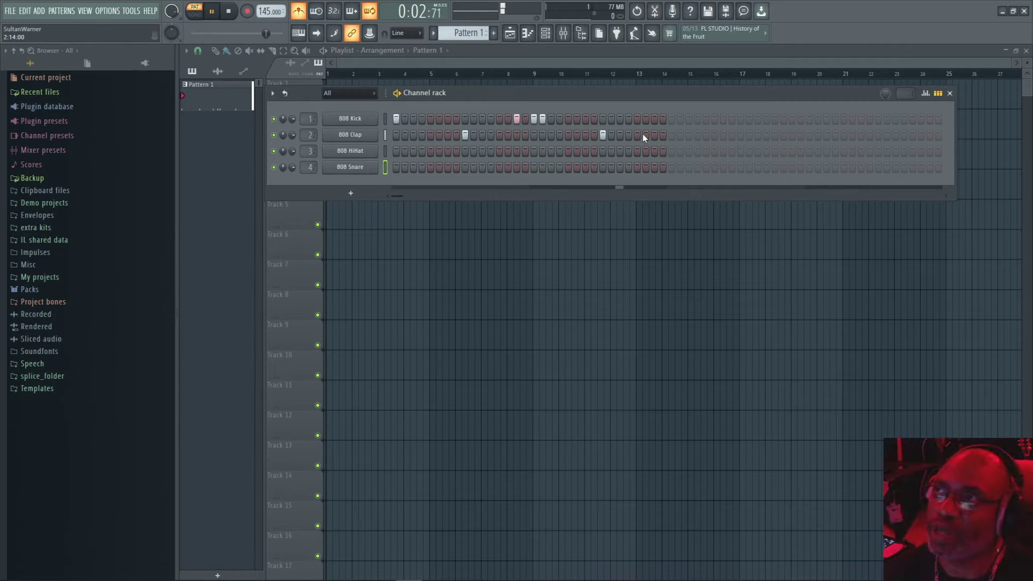
# Step: View the 808 HiHat channel's sampler settings, close them and stop playback
pyautogui.click(356, 150)
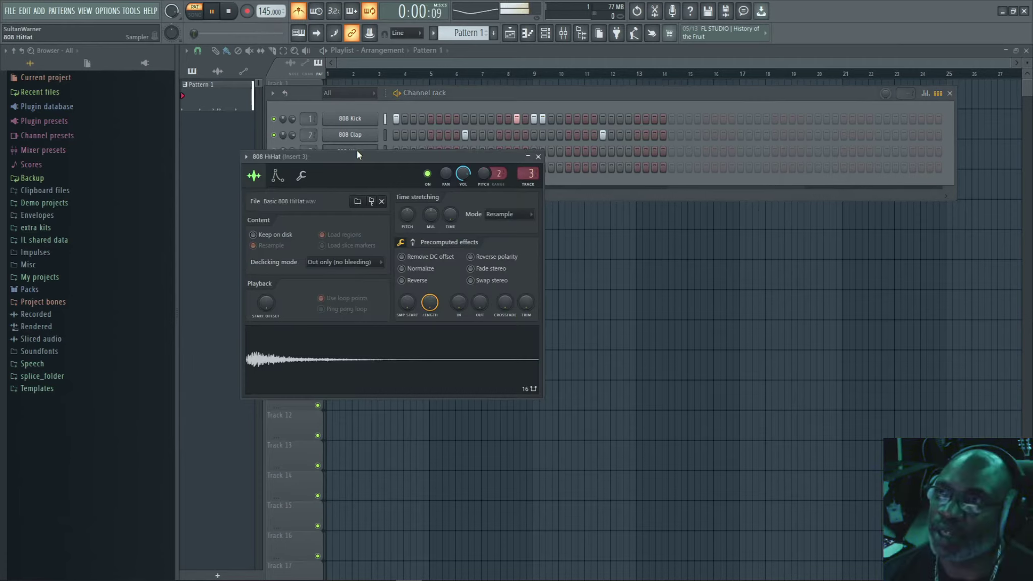
pyautogui.click(539, 157)
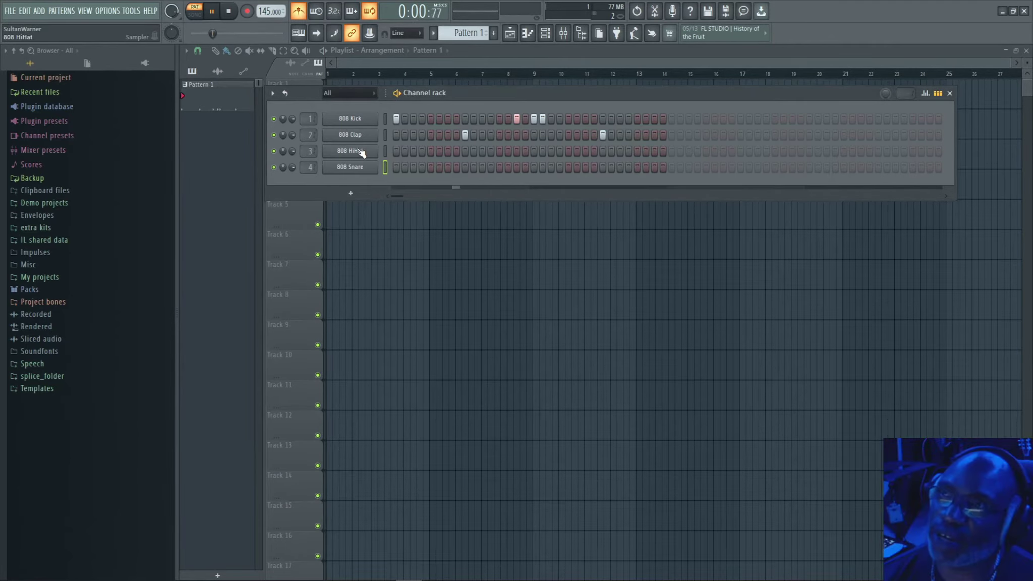
pyautogui.click(215, 12)
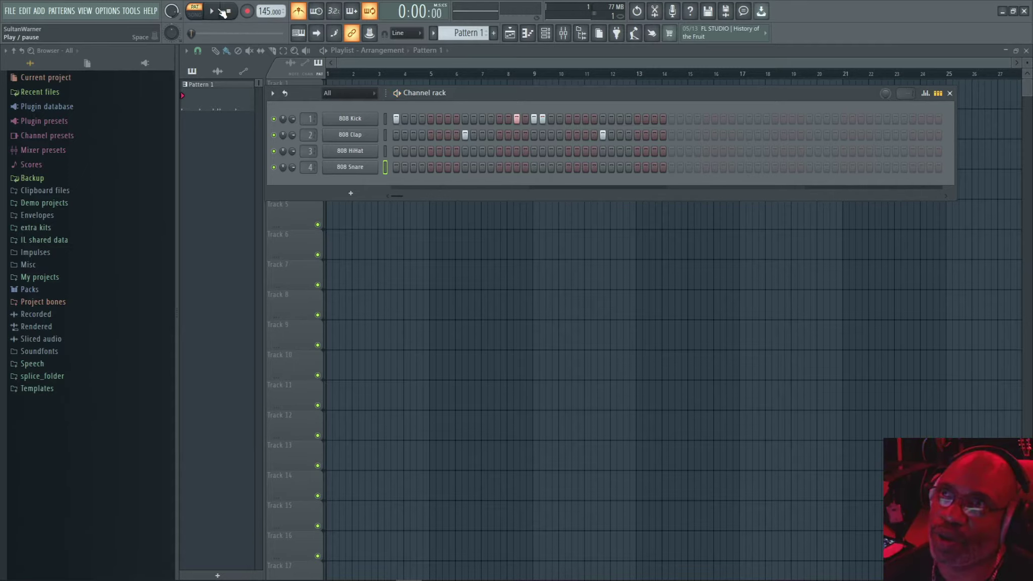
# Step: Examine the 808 Kick channel's sample and miscellaneous settings, including panning, arpeggiator and echo delay
pyautogui.click(356, 122)
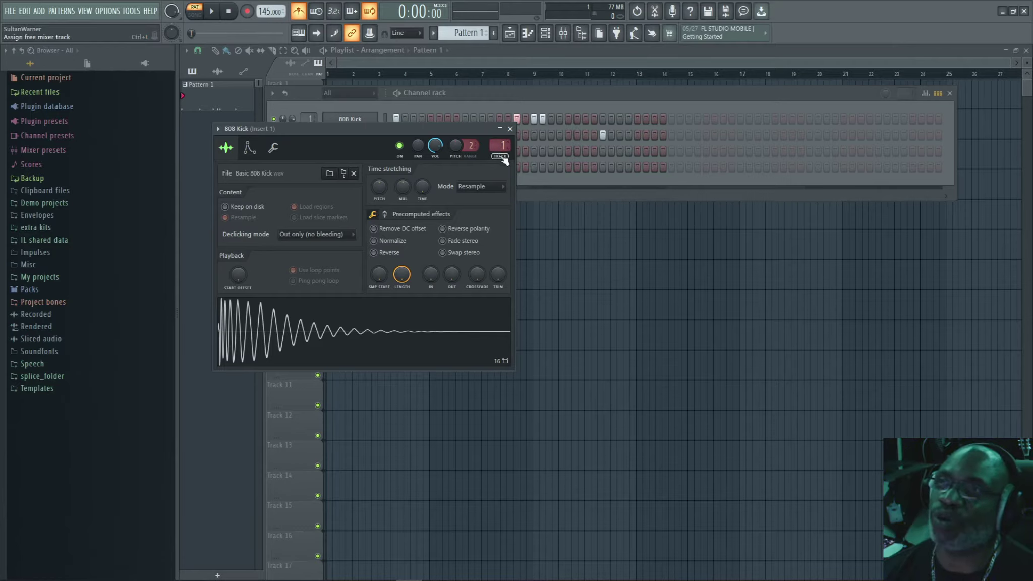
pyautogui.click(274, 149)
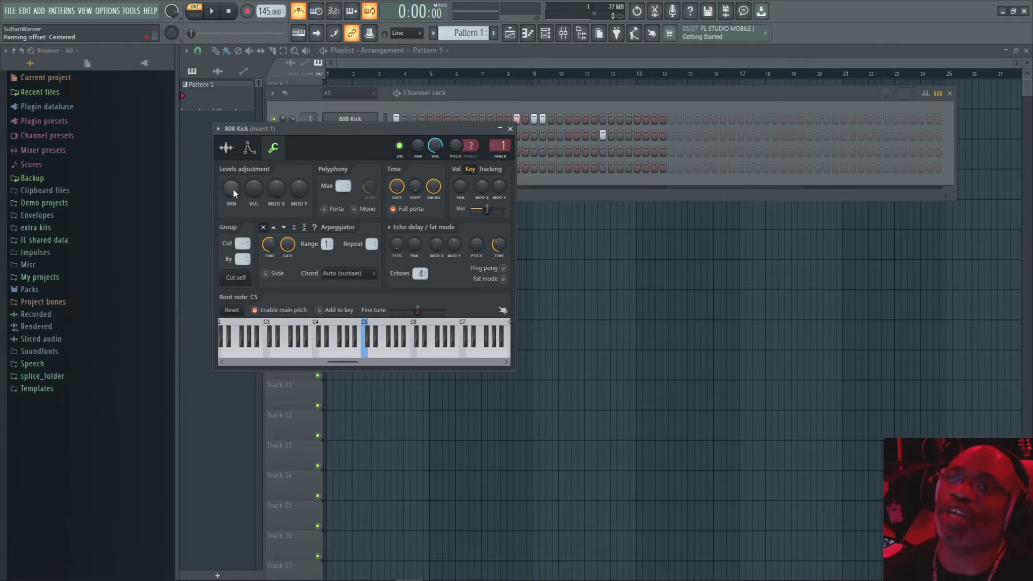
pyautogui.click(510, 129)
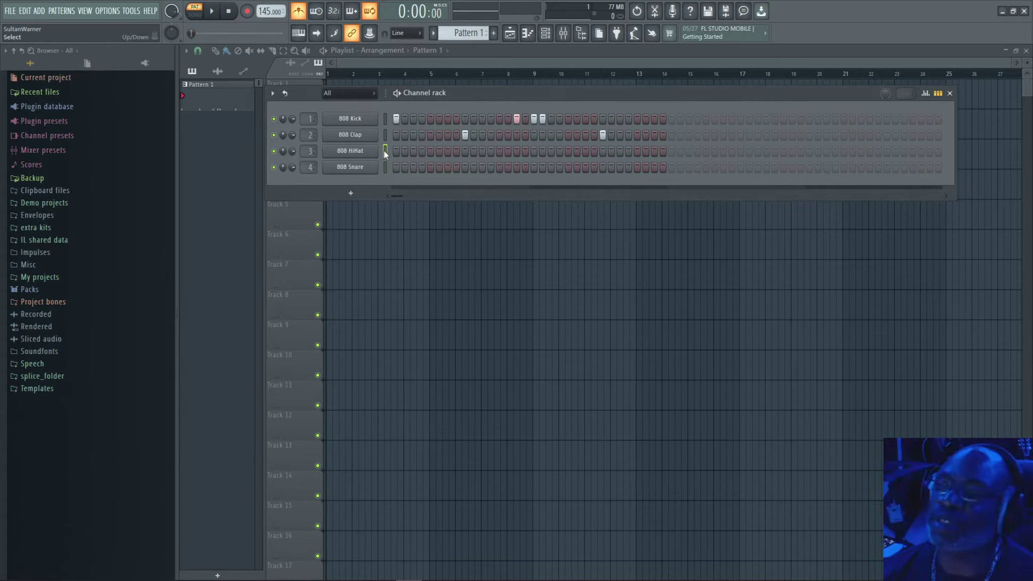
# Step: Fill every 2 steps of the 808 HiHat channel and play the pattern briefly to hear it
pyautogui.rightClick(355, 154)
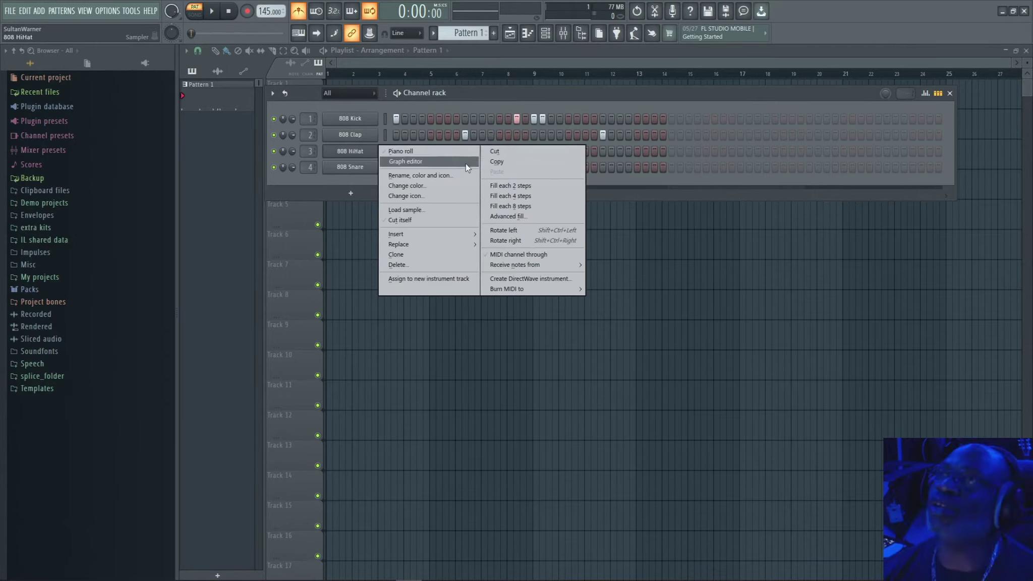
pyautogui.click(507, 185)
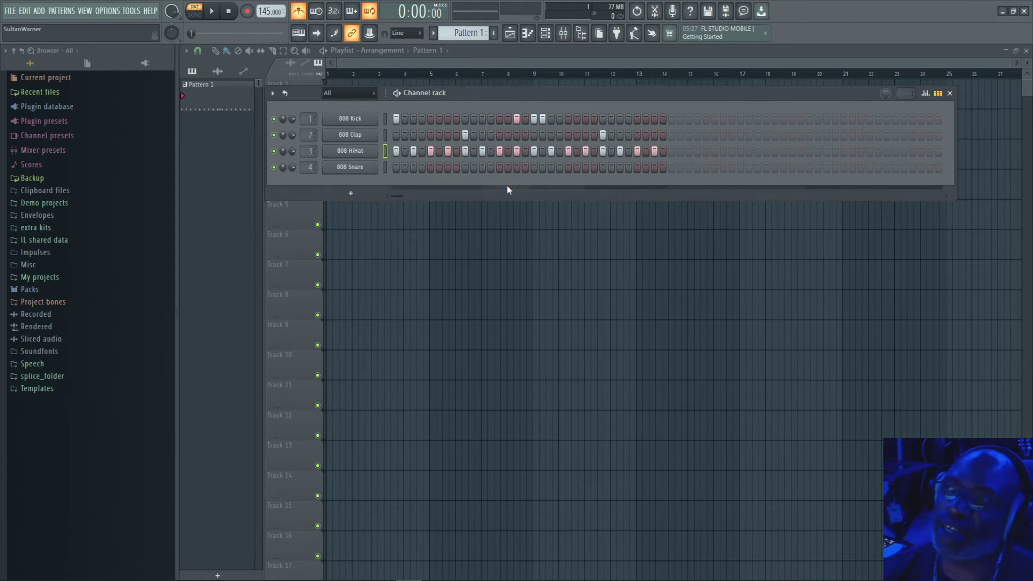
pyautogui.click(213, 12)
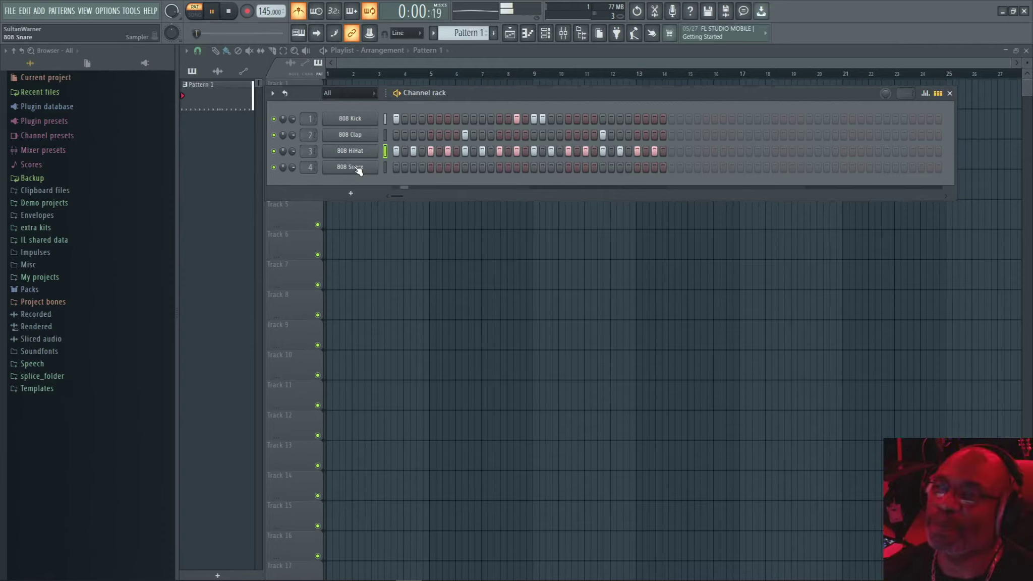
pyautogui.click(229, 11)
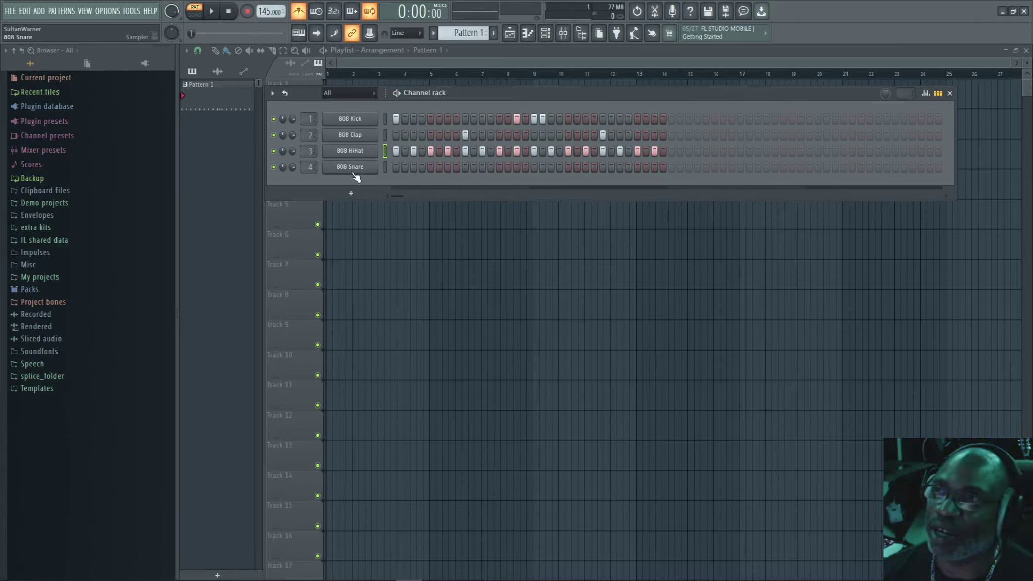
# Step: Audition the 808 Snare, restart playback and place snare hits on steps 11 and 18
pyautogui.click(385, 168)
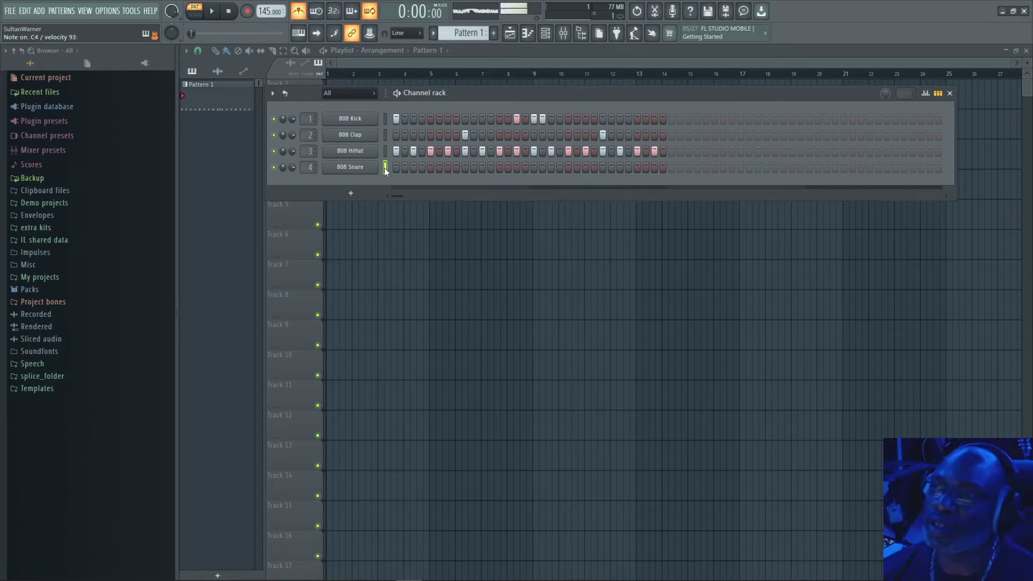
pyautogui.click(212, 11)
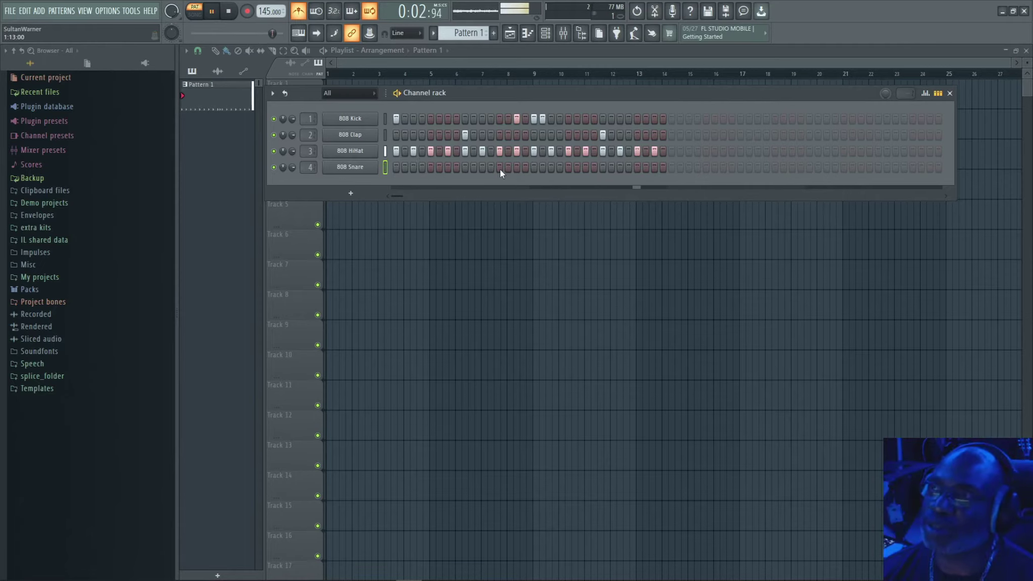
pyautogui.click(484, 170)
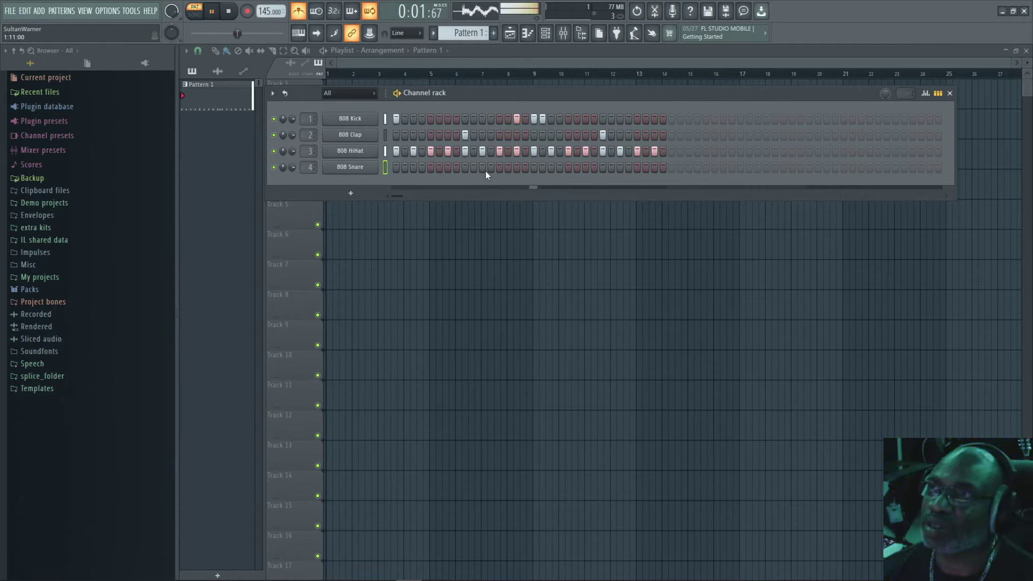
pyautogui.click(543, 167)
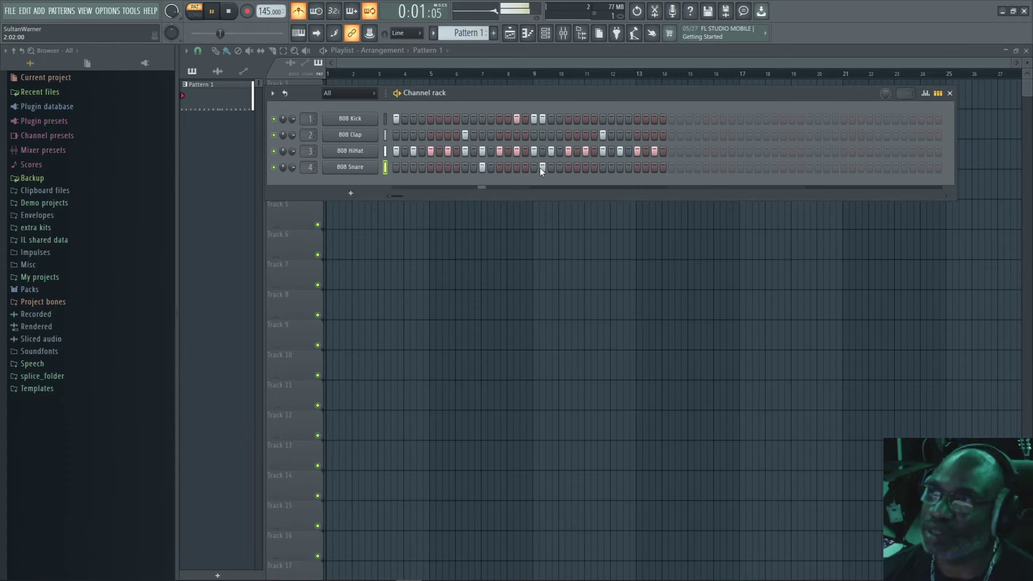
# Step: Shift the two 808 Snare hits one step onward to steps 12 and 19
pyautogui.click(482, 167)
pyautogui.click(490, 167)
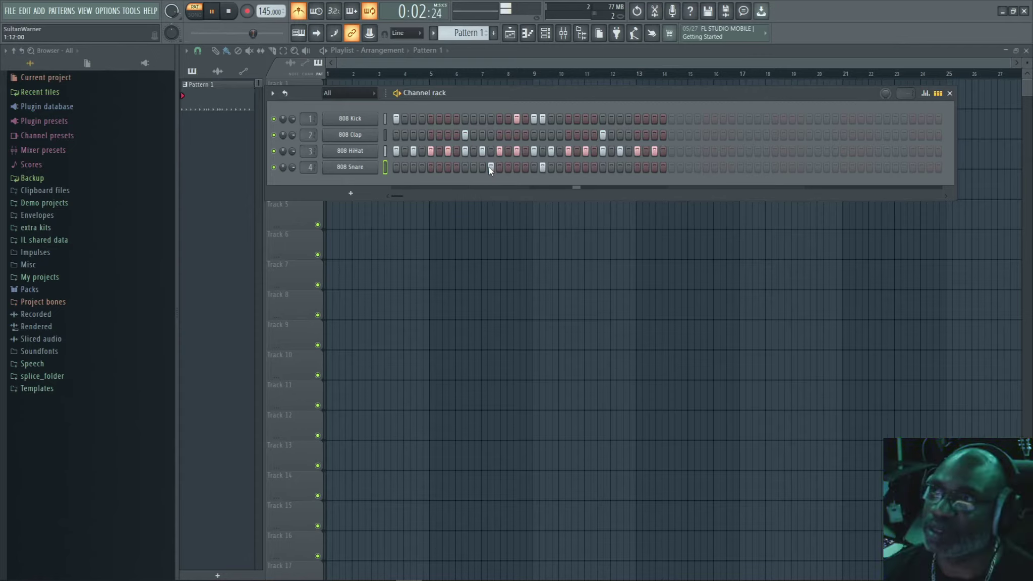
pyautogui.click(542, 168)
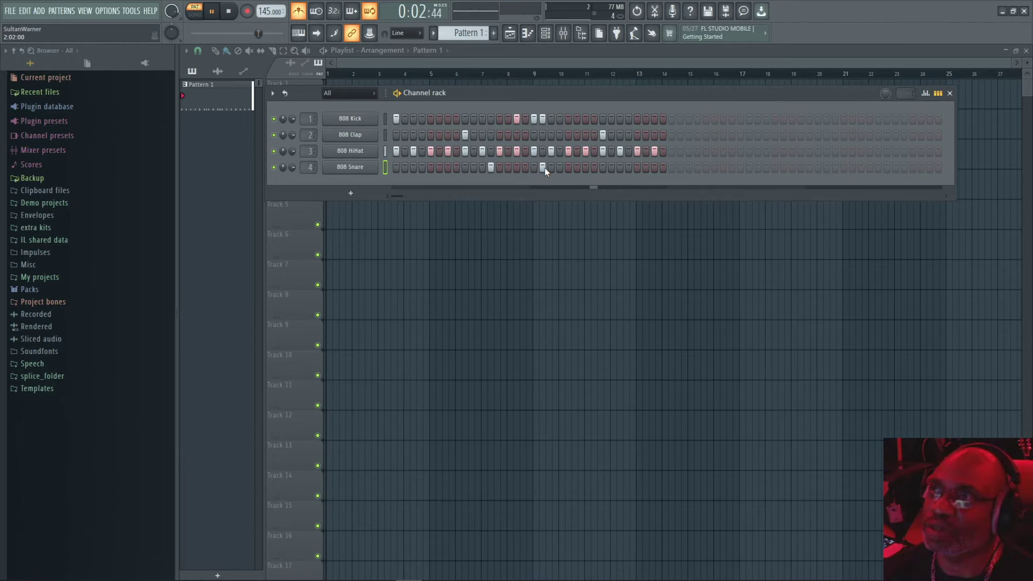
pyautogui.click(552, 168)
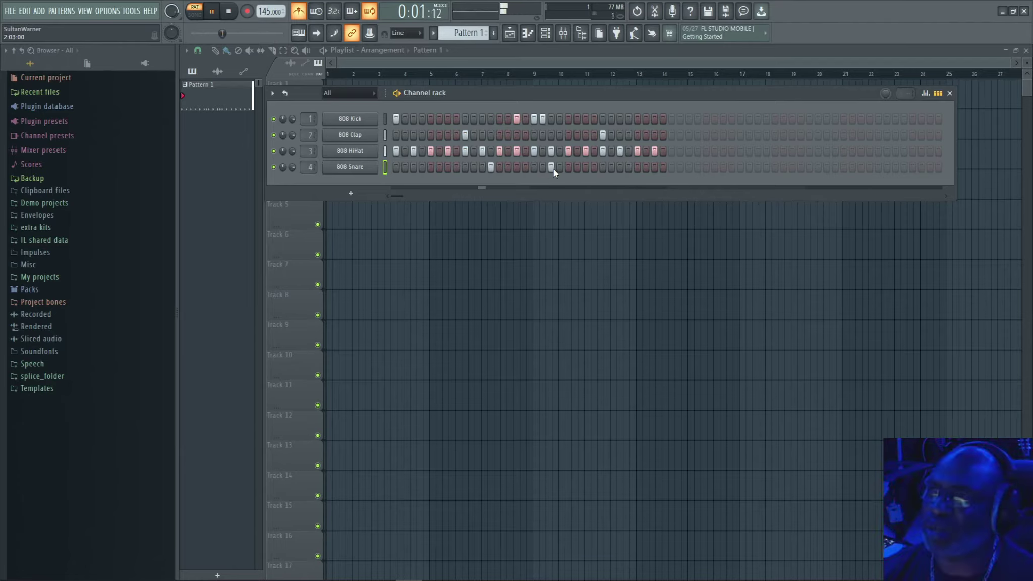
# Step: Remove both hits from the 808 Snare channel and stop playback
pyautogui.click(552, 168)
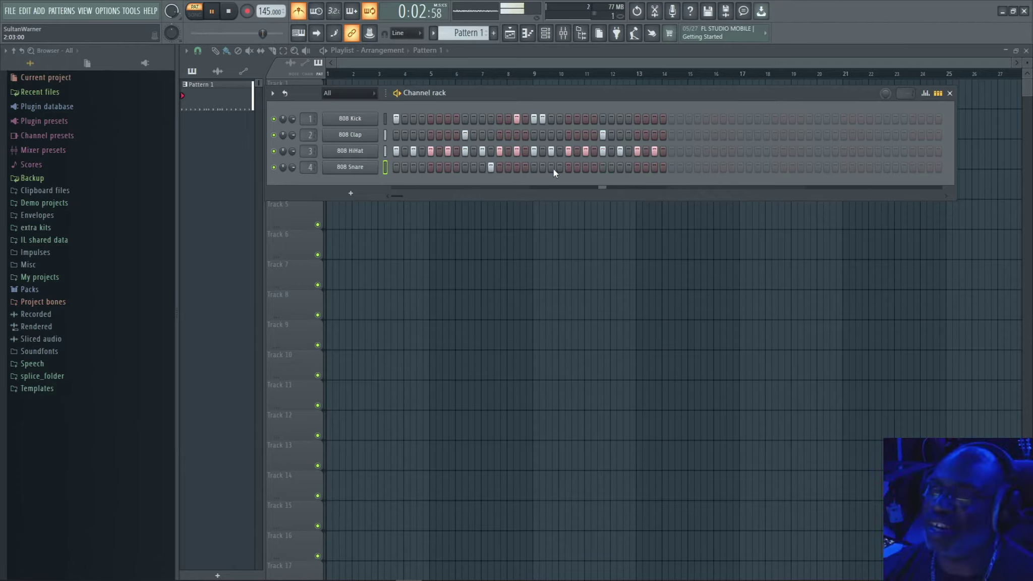
pyautogui.click(491, 165)
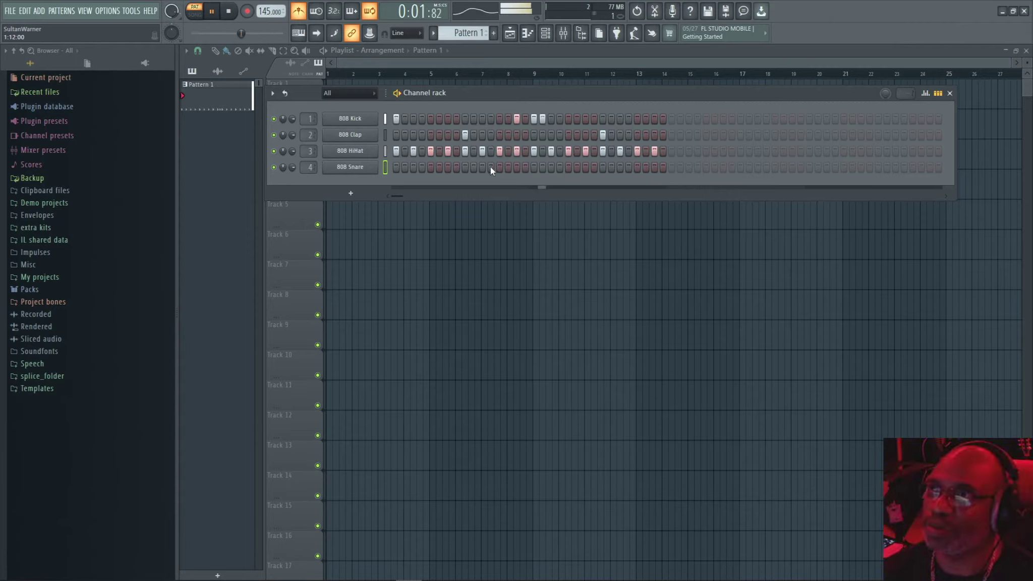
pyautogui.click(229, 12)
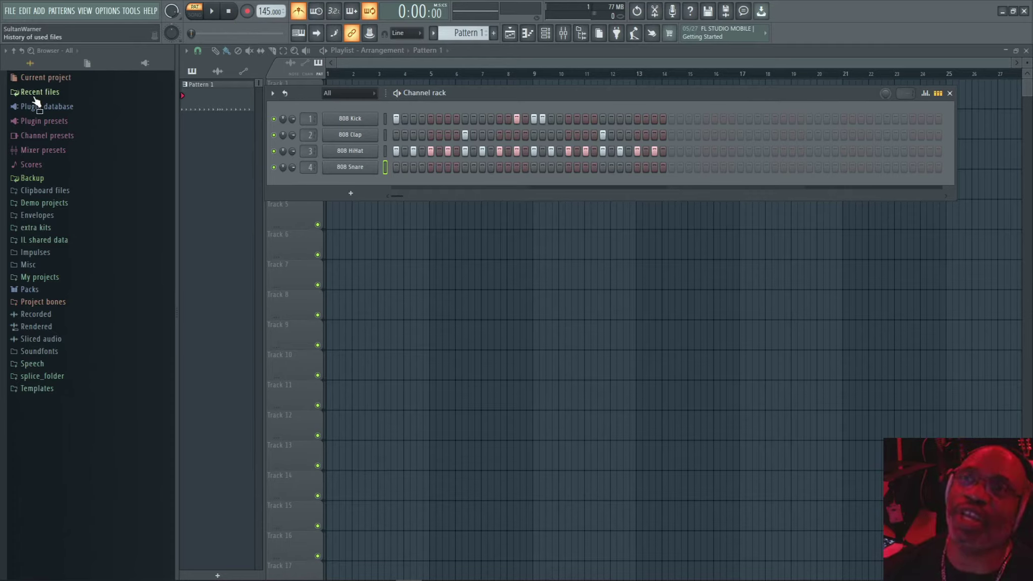
# Step: Look through the browser's Demo projects, Envelopes, My projects and Packs folders to see what content they hold
pyautogui.click(17, 207)
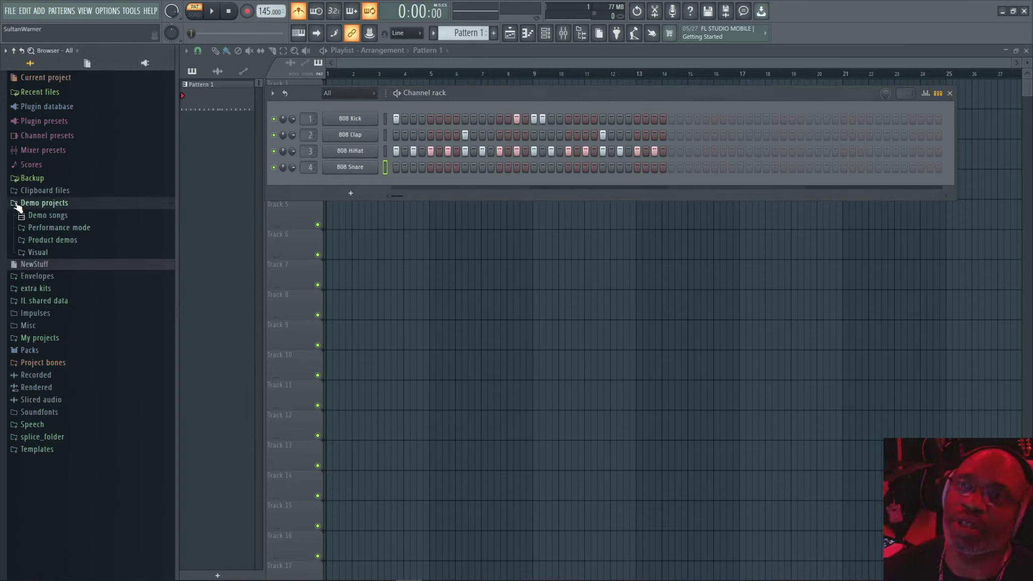
pyautogui.click(18, 278)
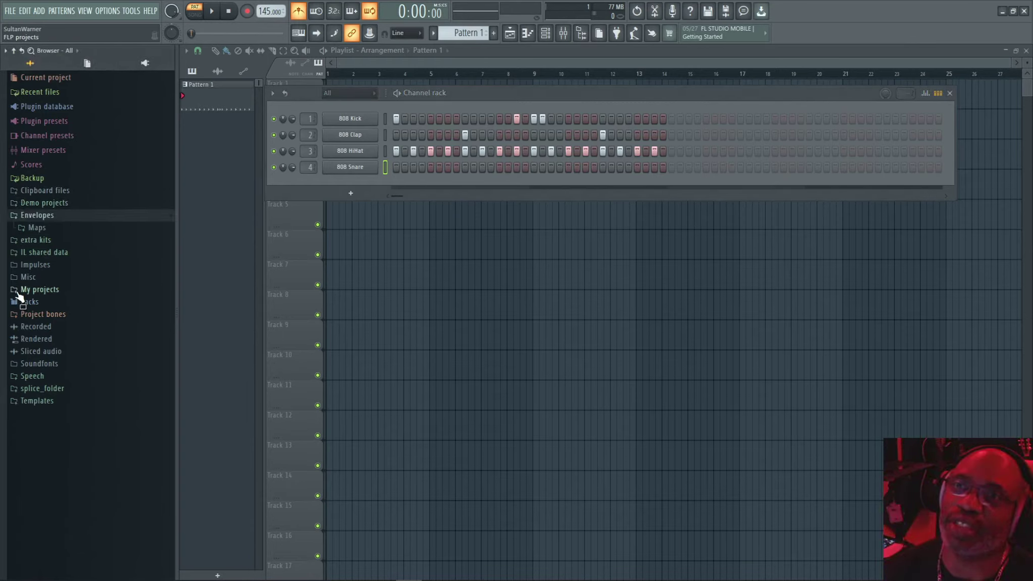
pyautogui.click(19, 290)
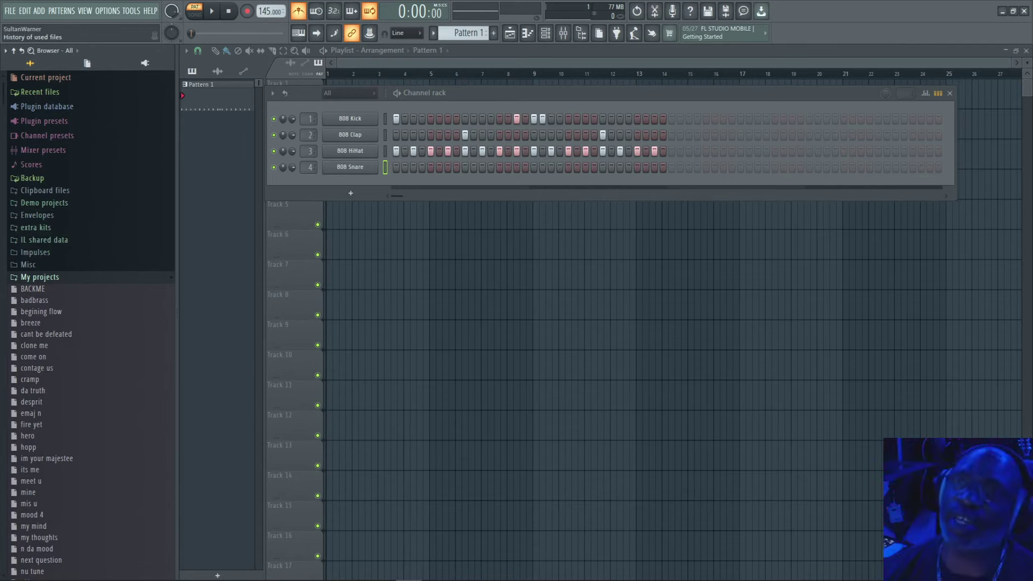
pyautogui.click(15, 53)
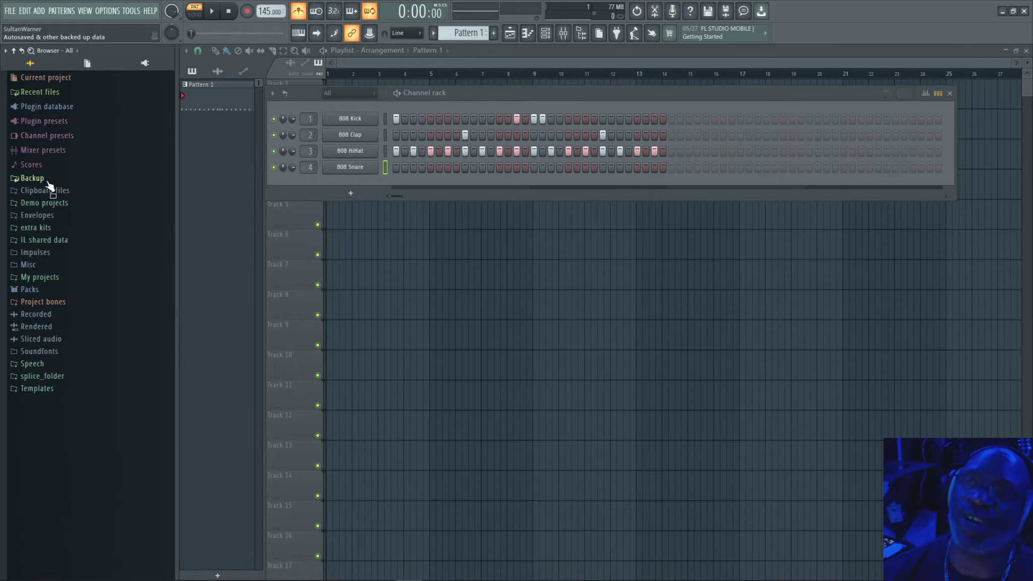
pyautogui.click(29, 289)
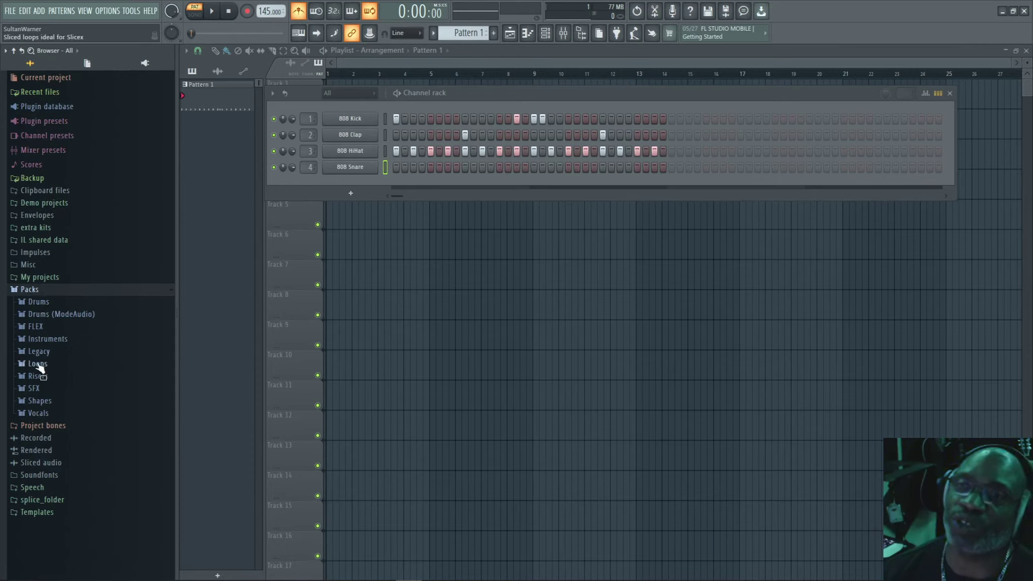
pyautogui.click(30, 291)
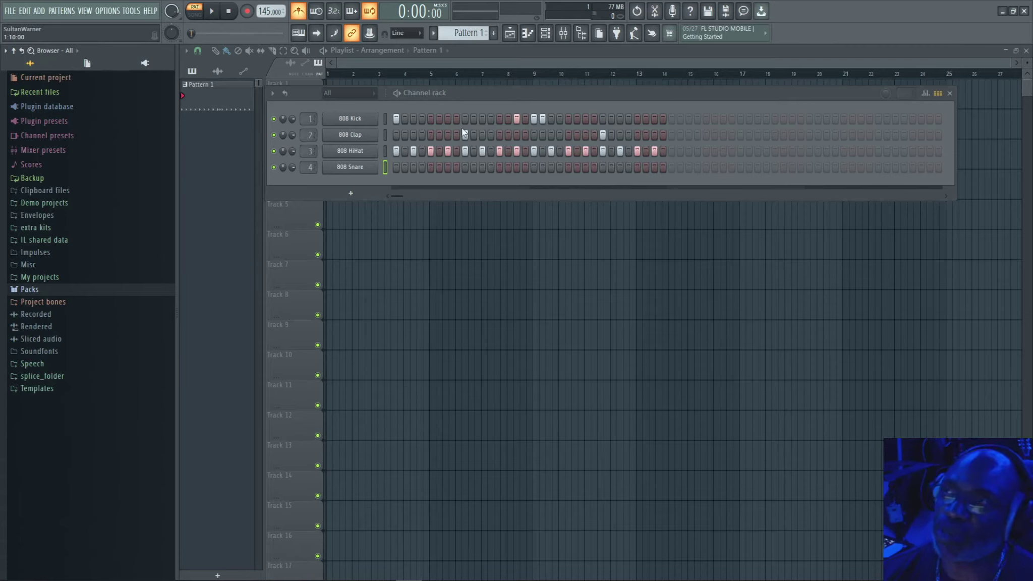
# Step: Place Pattern 1 at bar 1 of Track 1 in the playlist and try switching between song and pattern mode
pyautogui.click(513, 33)
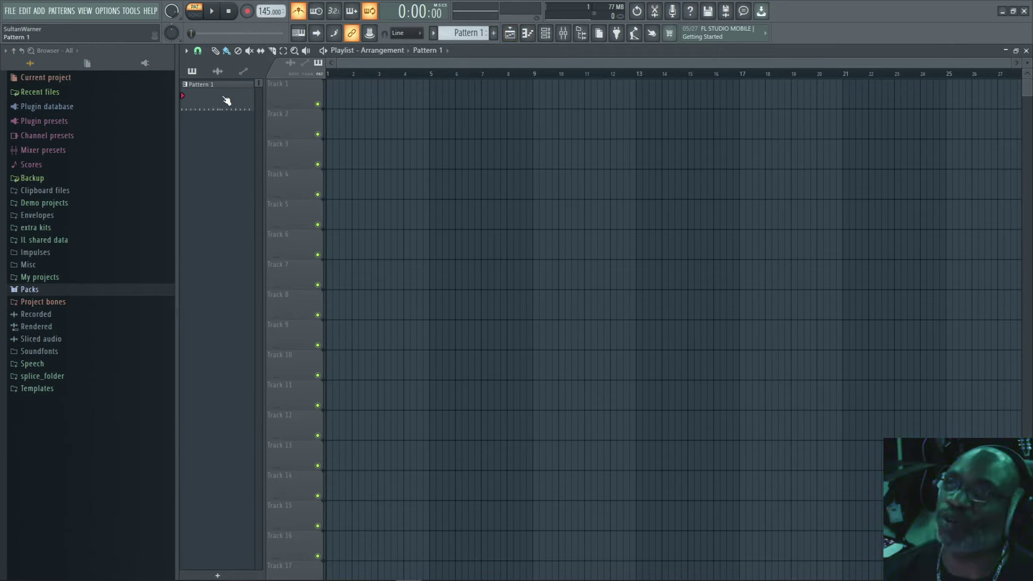
pyautogui.moveTo(227, 100); pyautogui.dragTo(337, 92)
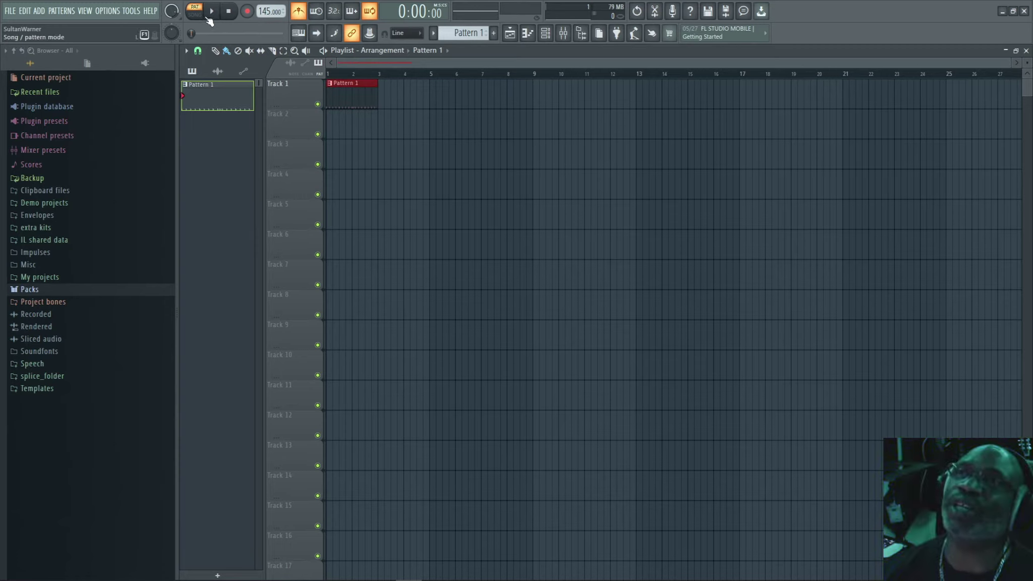
pyautogui.click(212, 12)
pyautogui.click(201, 16)
pyautogui.click(200, 11)
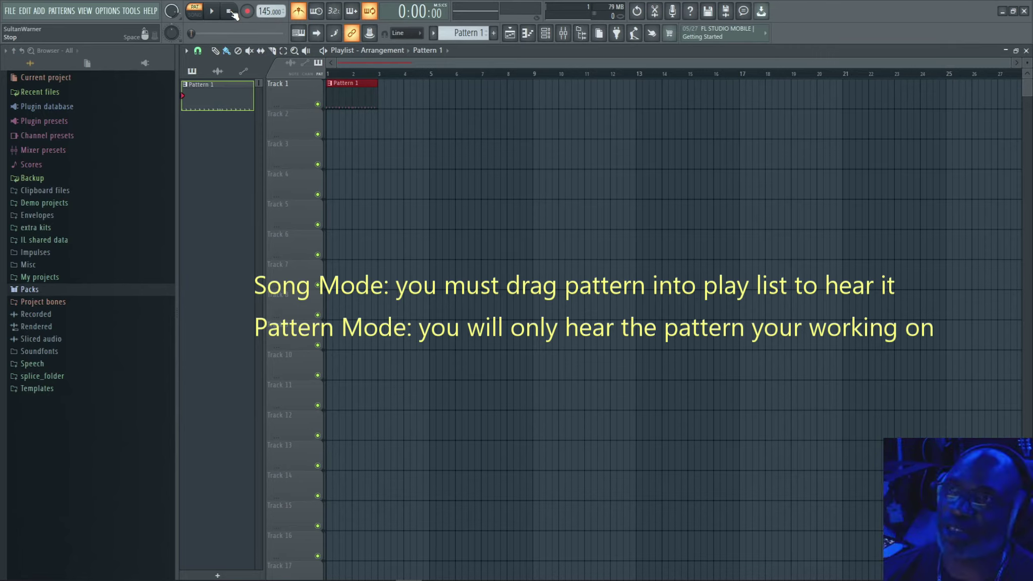
# Step: Add an FL Keys channel to the channel rack and set its detune to 0.7
pyautogui.click(544, 35)
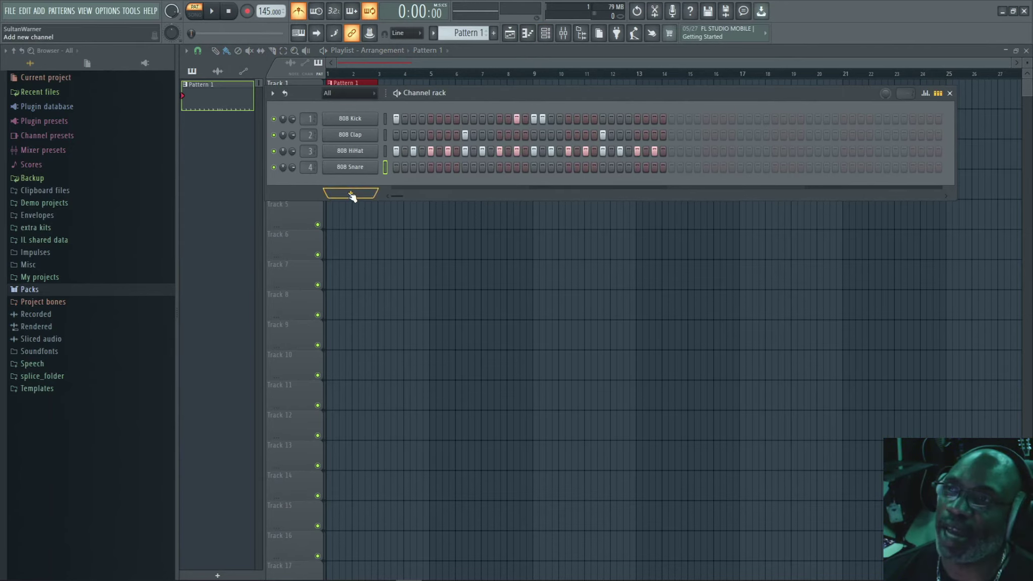
pyautogui.click(352, 195)
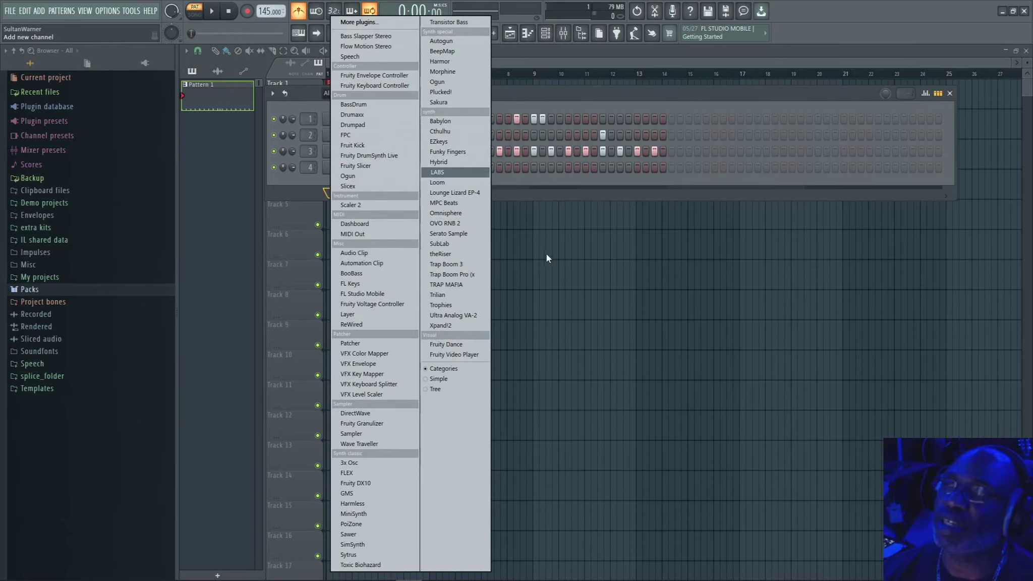
pyautogui.click(349, 285)
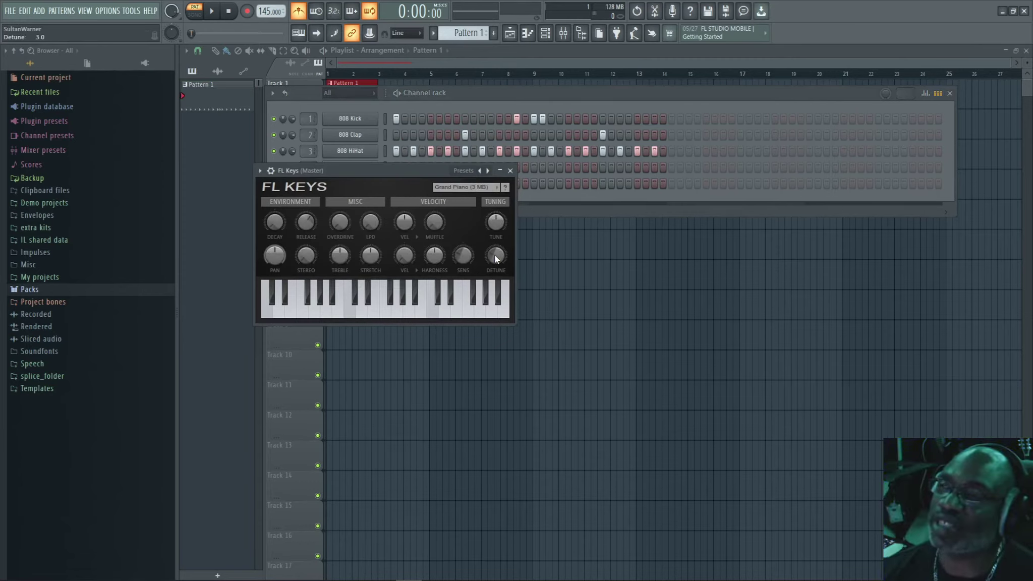
pyautogui.moveTo(498, 253); pyautogui.dragTo(498, 246)
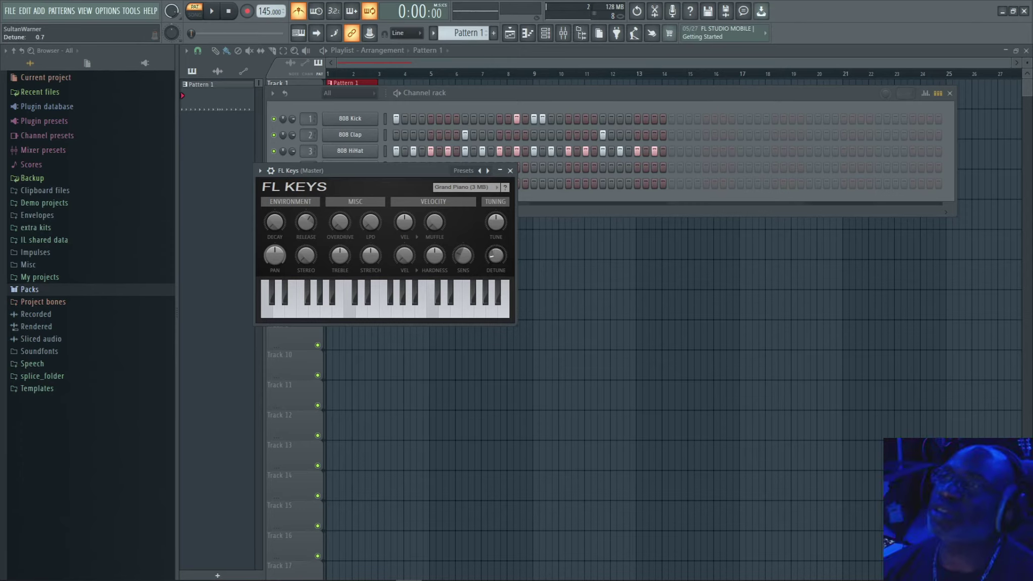
pyautogui.click(511, 171)
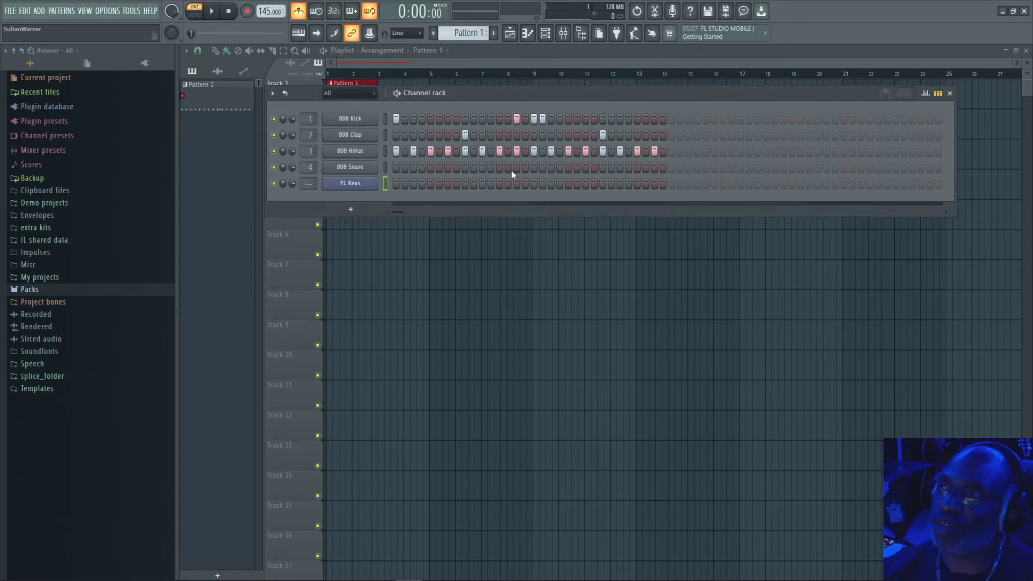
# Step: Examine the solo and mute options of the 808 Kick channel
pyautogui.rightClick(274, 120)
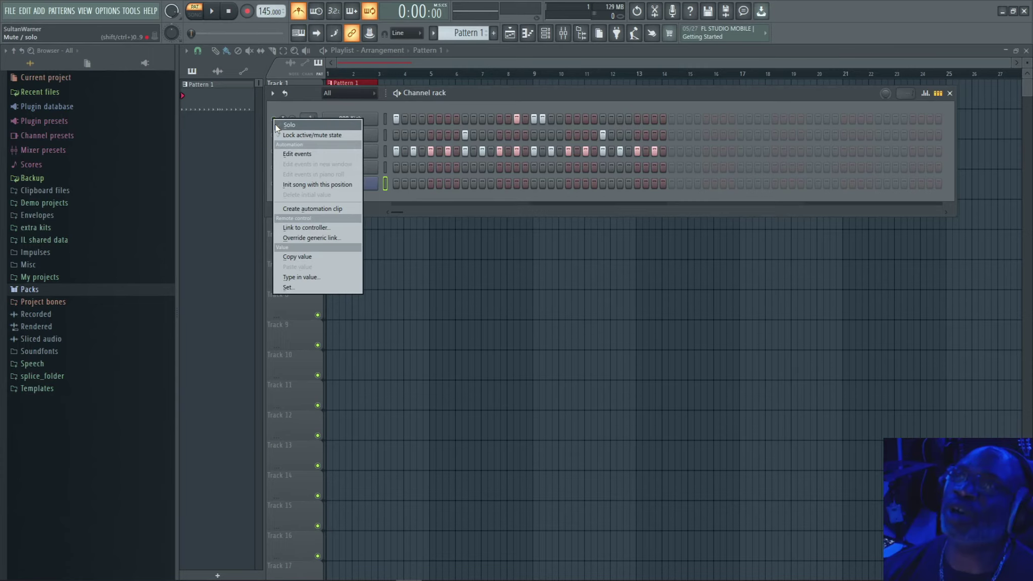
pyautogui.click(275, 103)
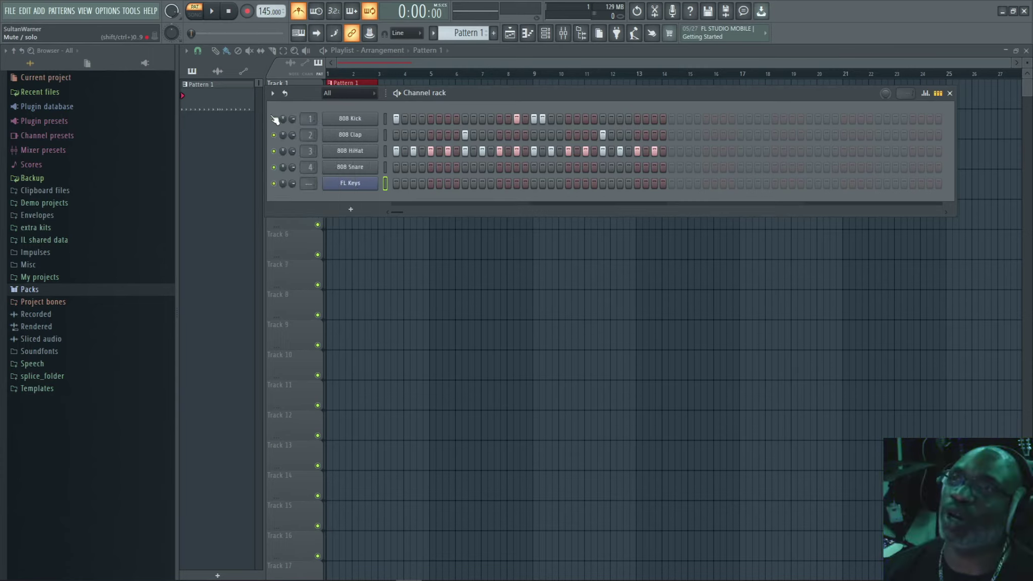
pyautogui.rightClick(276, 120)
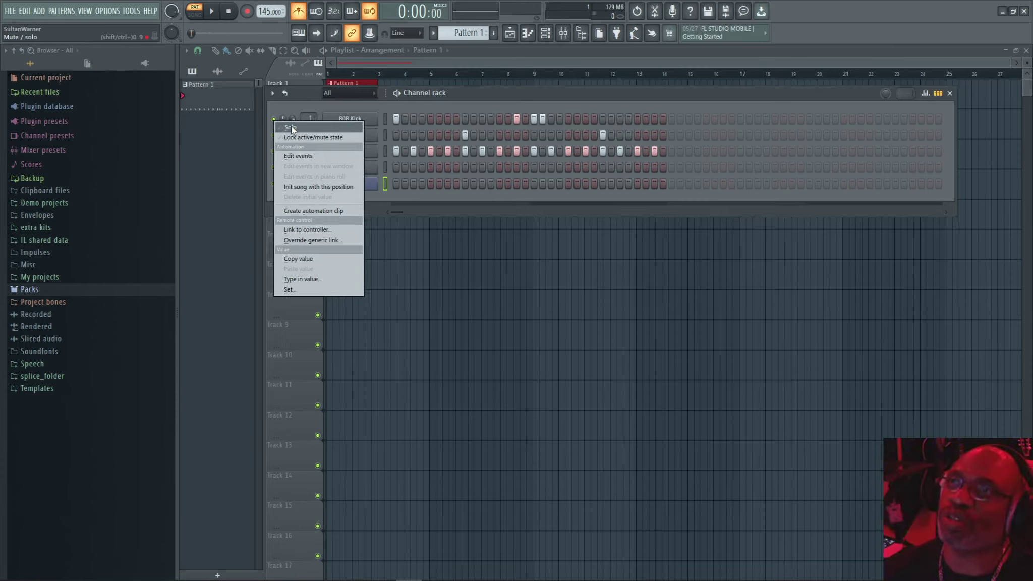
pyautogui.click(272, 106)
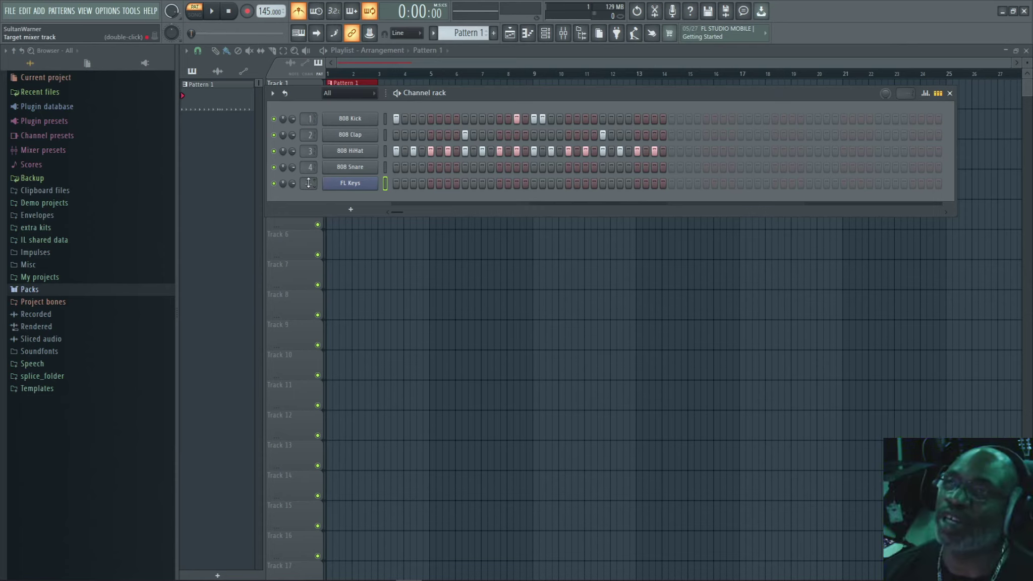
# Step: Route the FL Keys channel to mixer track 5
pyautogui.moveTo(310, 183); pyautogui.dragTo(309, 202)
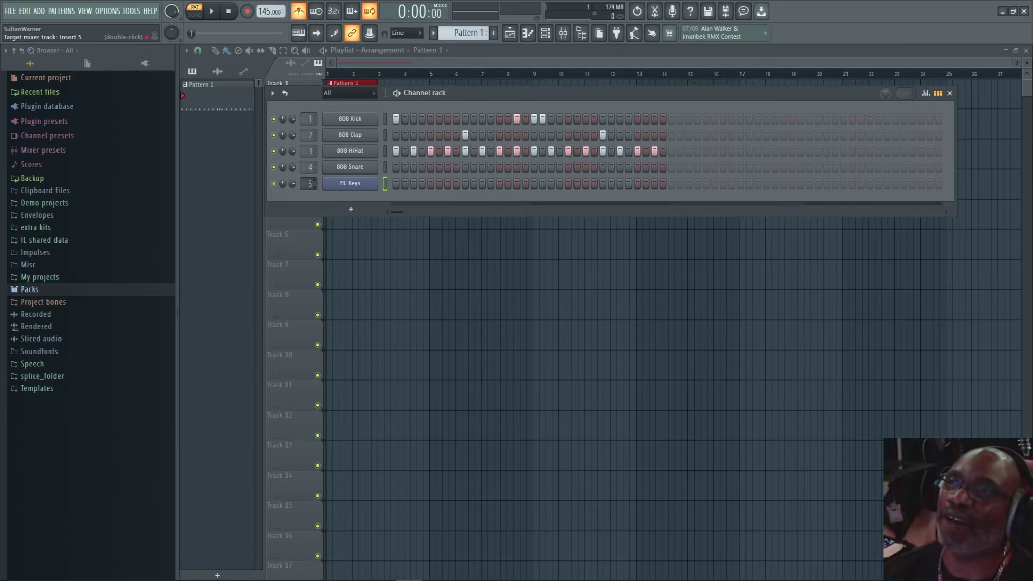
# Step: Examine the channel settings of the 808 HiHat, 808 Kick and 808 Clap
pyautogui.click(342, 151)
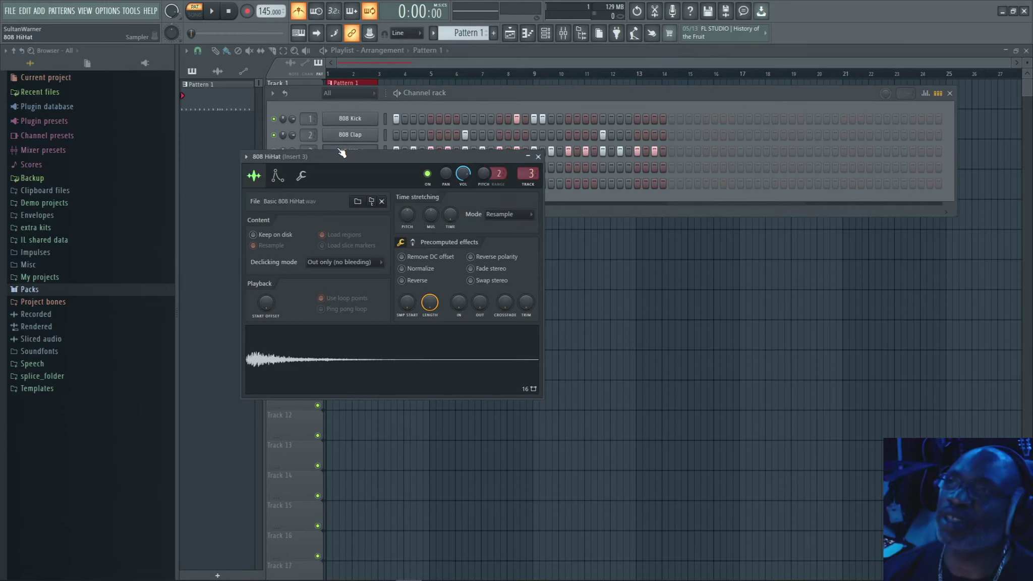
pyautogui.click(347, 120)
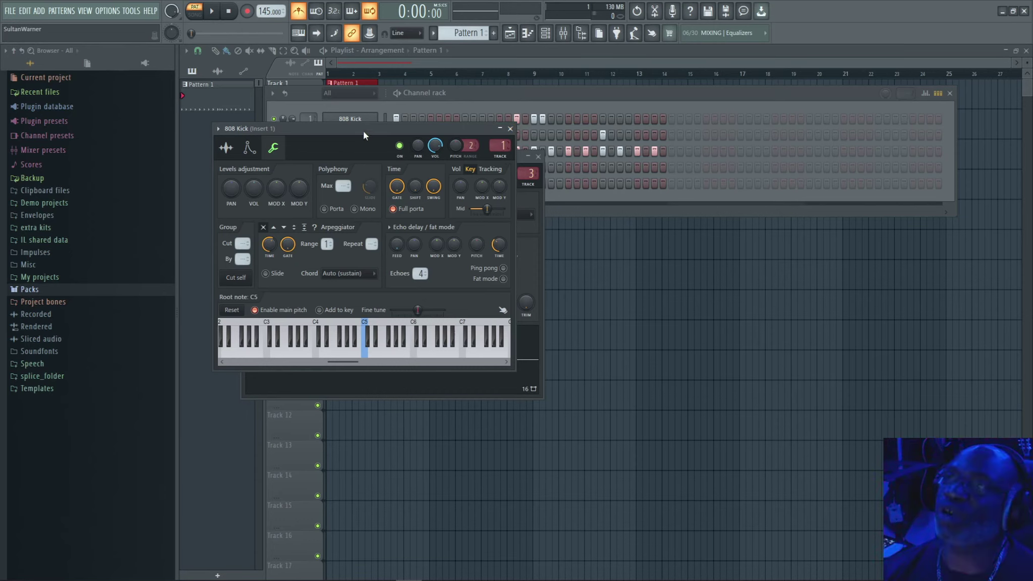
pyautogui.click(511, 129)
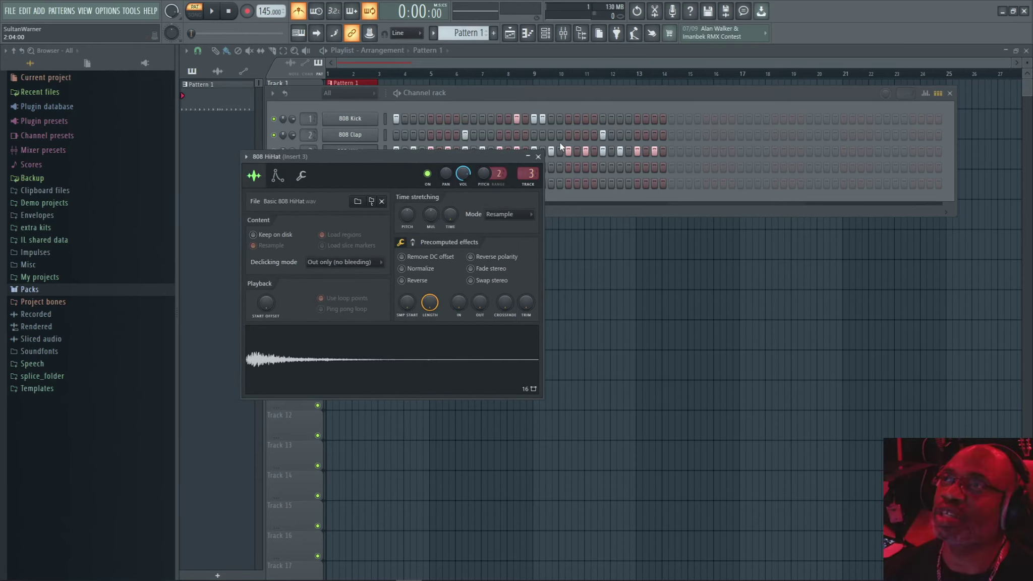
pyautogui.click(538, 157)
pyautogui.click(346, 136)
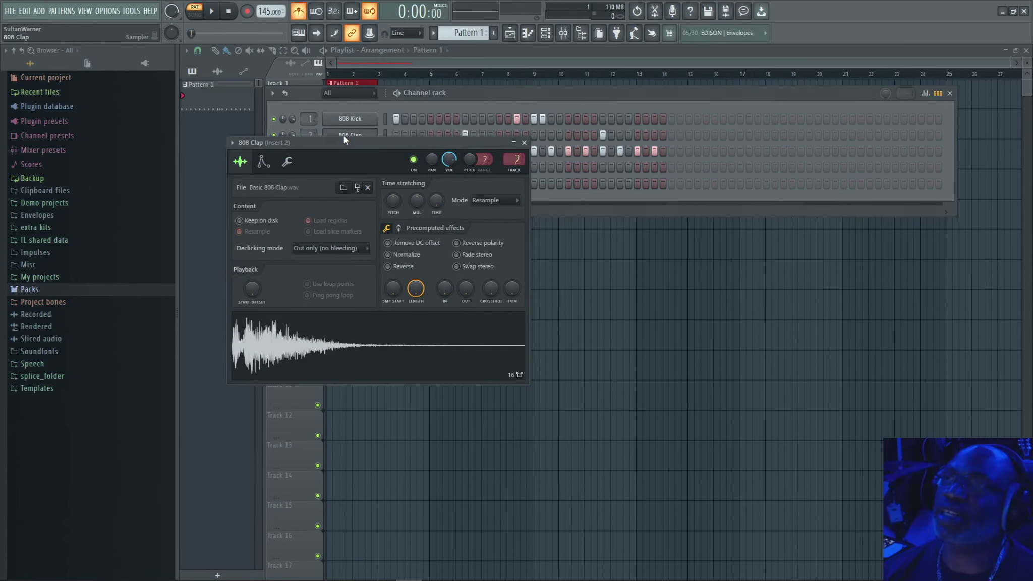
pyautogui.click(524, 142)
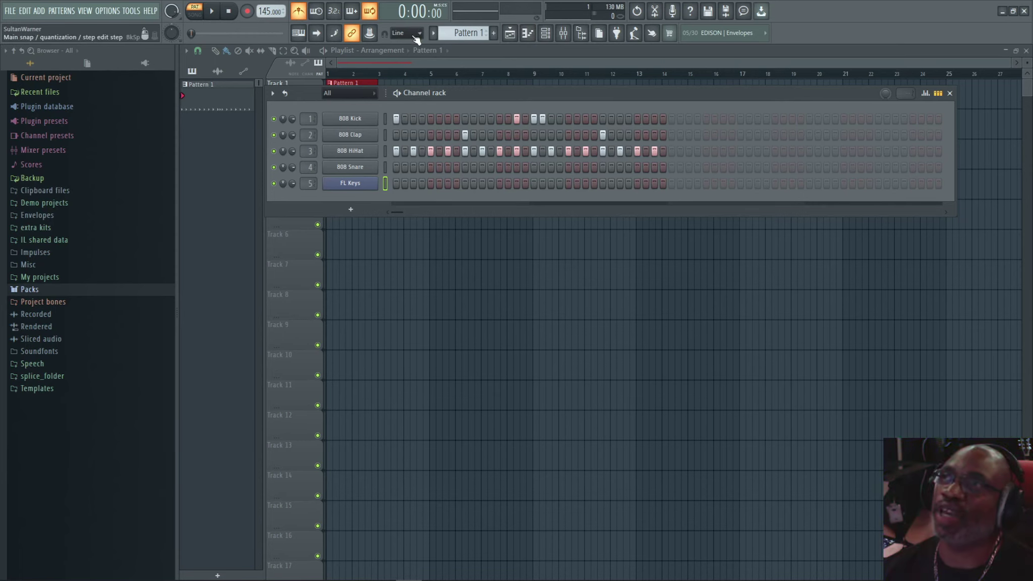
# Step: Draw an F3, A3 and C4 chord at the start of the FL Keys piano roll, pull A3 to the pattern start and play it back
pyautogui.click(527, 34)
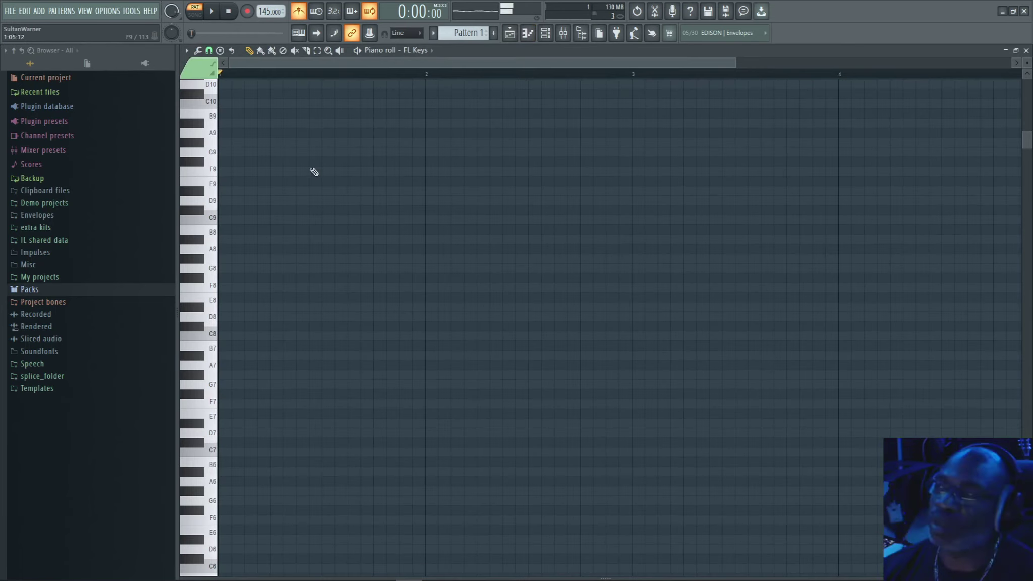
pyautogui.moveTo(1028, 143); pyautogui.dragTo(1026, 388)
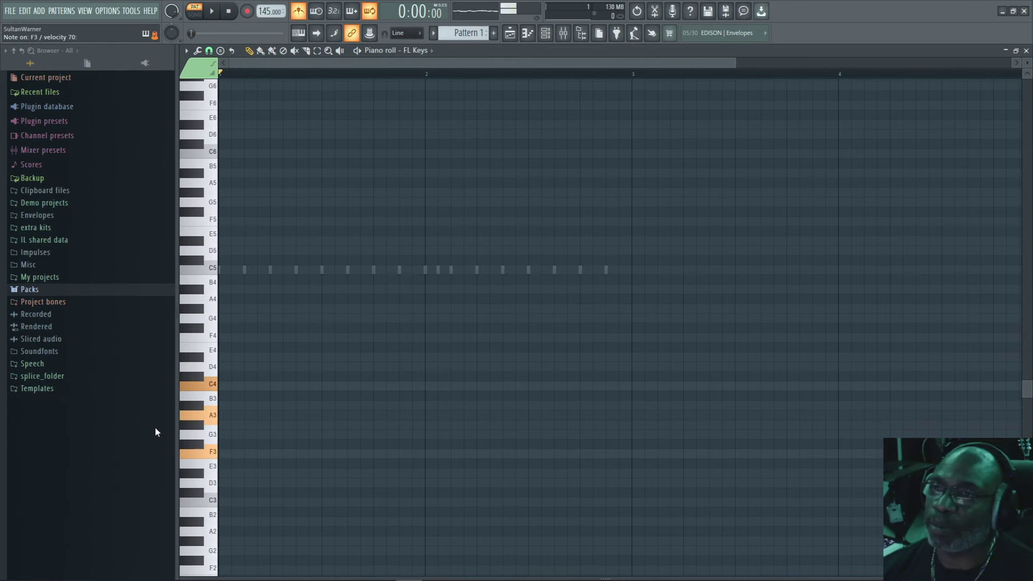
pyautogui.click(220, 452)
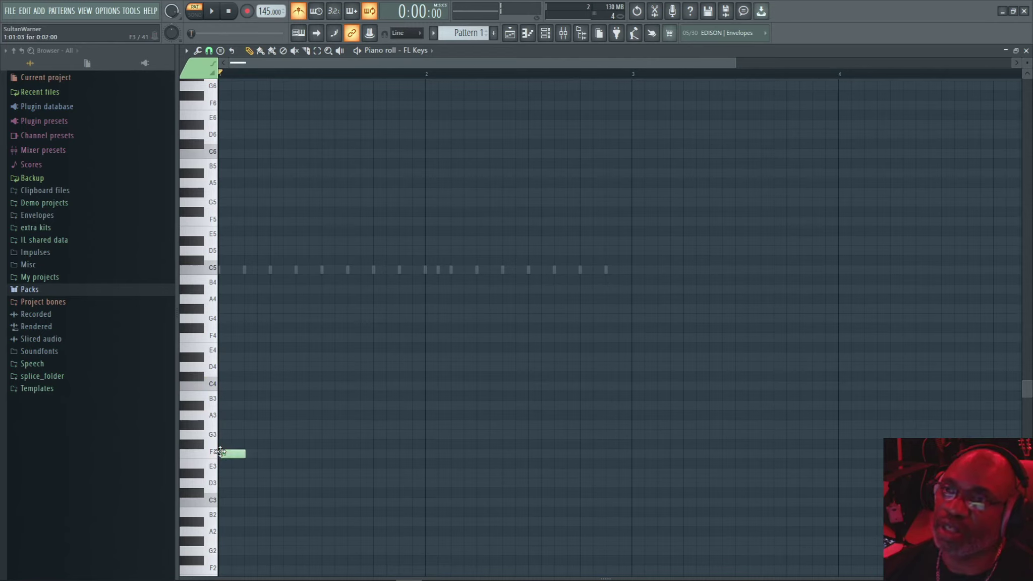
pyautogui.click(226, 417)
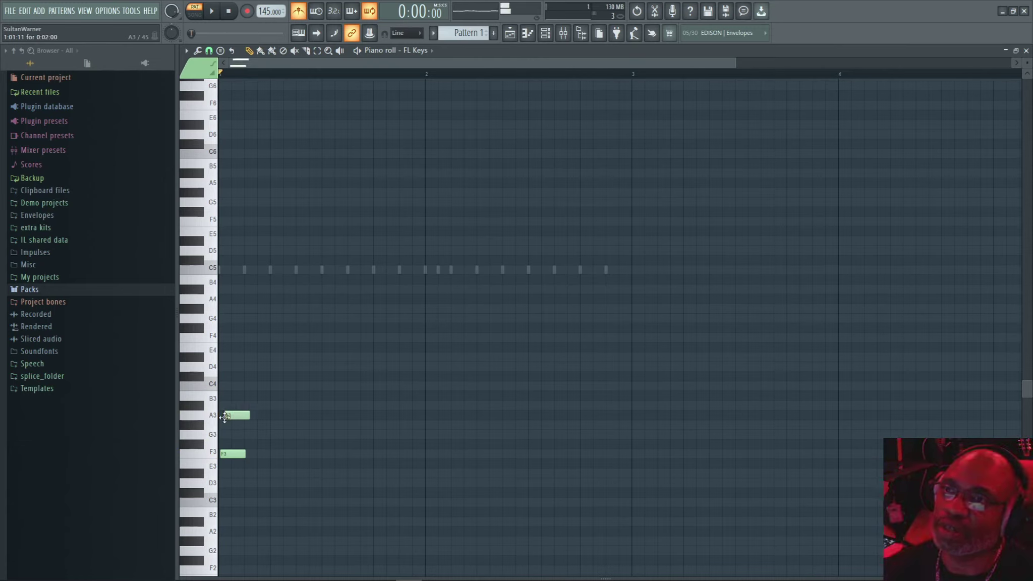
pyautogui.click(226, 387)
pyautogui.moveTo(241, 415); pyautogui.dragTo(235, 416)
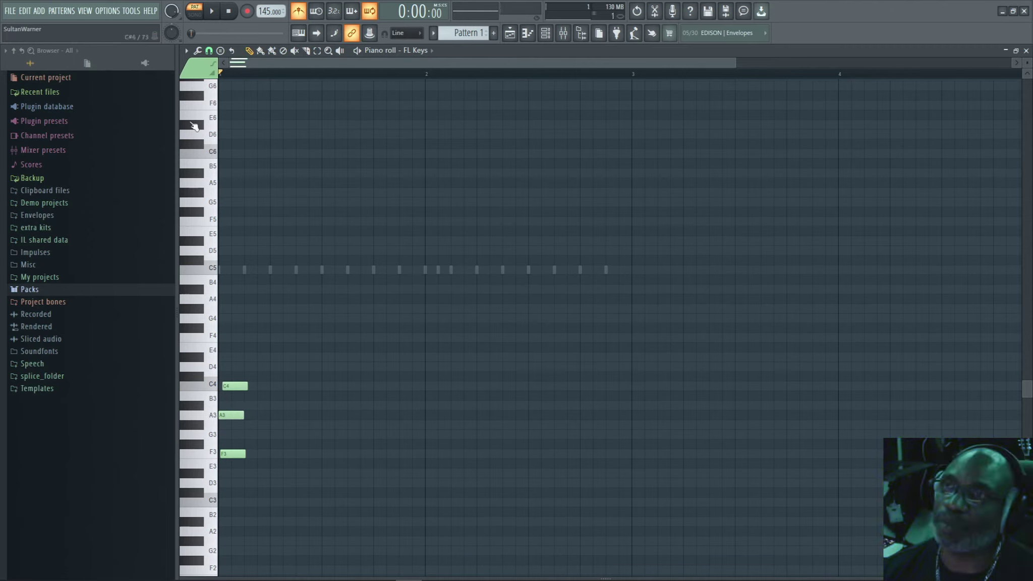
pyautogui.press('space')
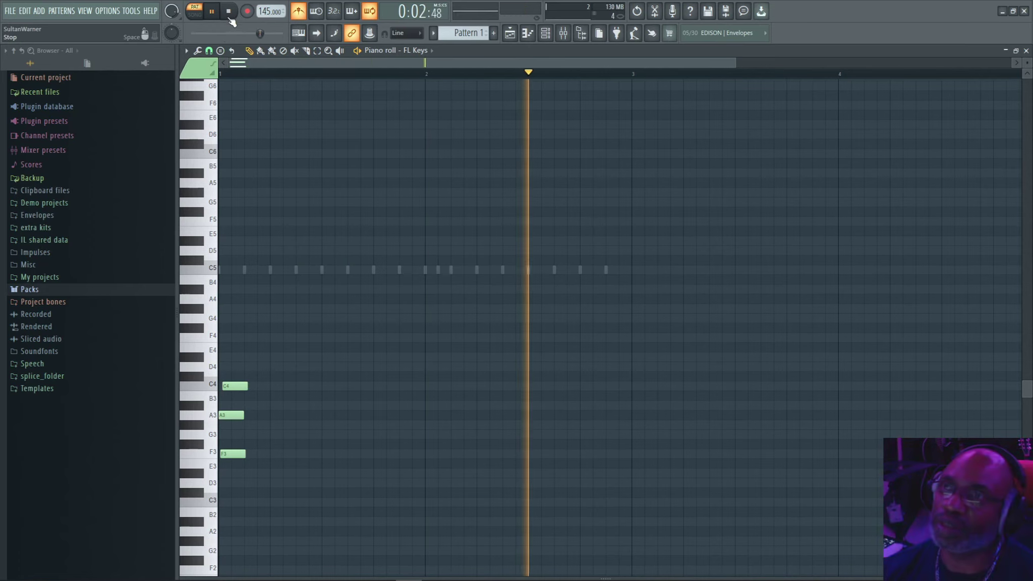
pyautogui.press('space')
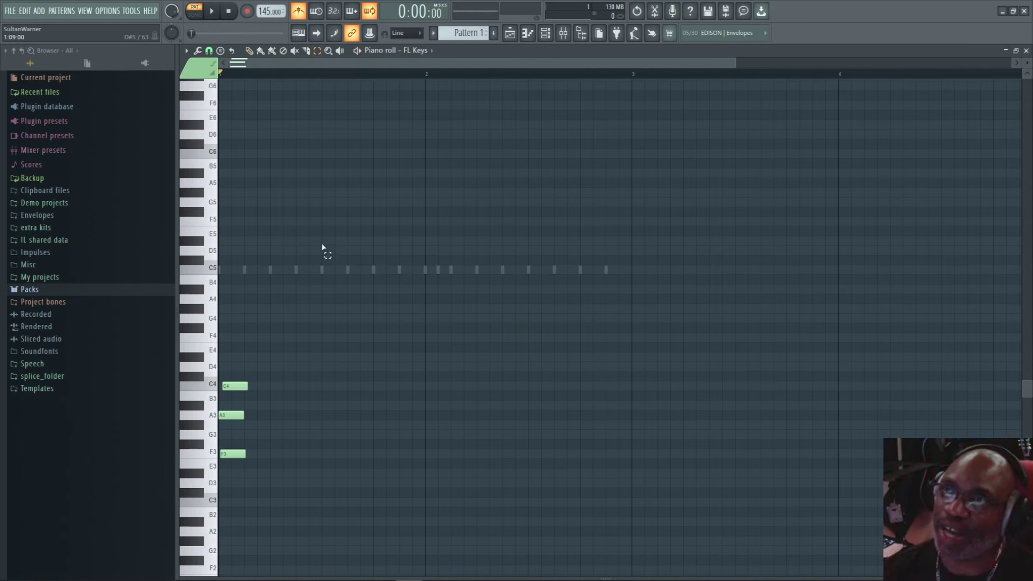
# Step: Duplicate the F3, A3 and C4 chord, place the copy midway through bar 1 and play the pattern
pyautogui.moveTo(263, 336); pyautogui.dragTo(198, 477)
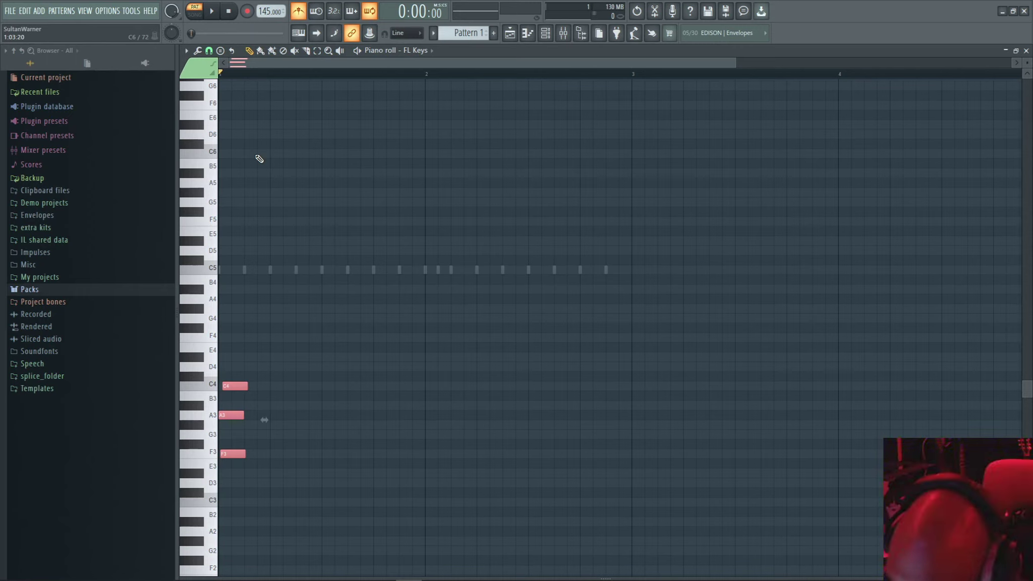
pyautogui.hotkey('ctrl', 'b')
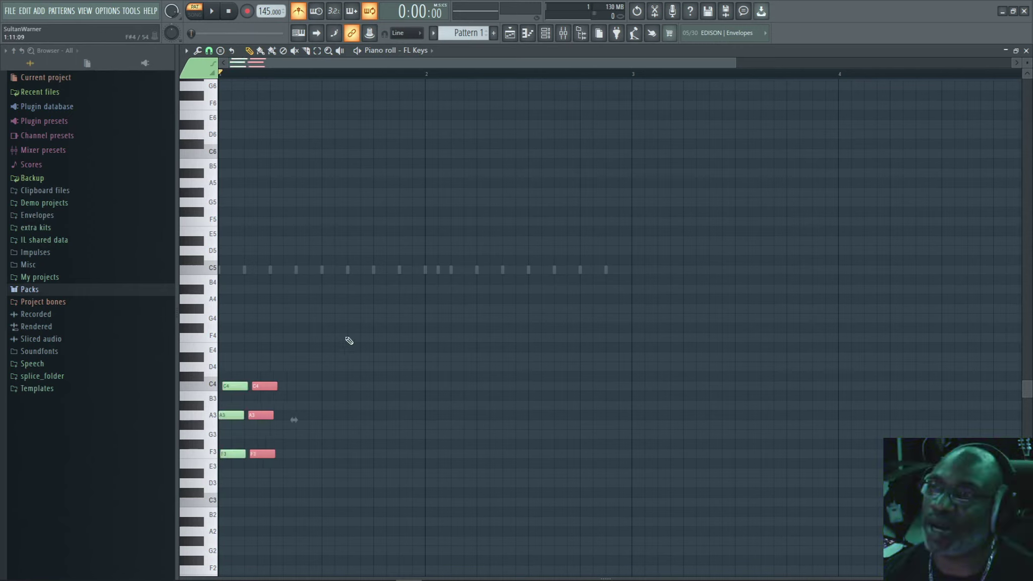
pyautogui.moveTo(267, 385); pyautogui.dragTo(342, 382)
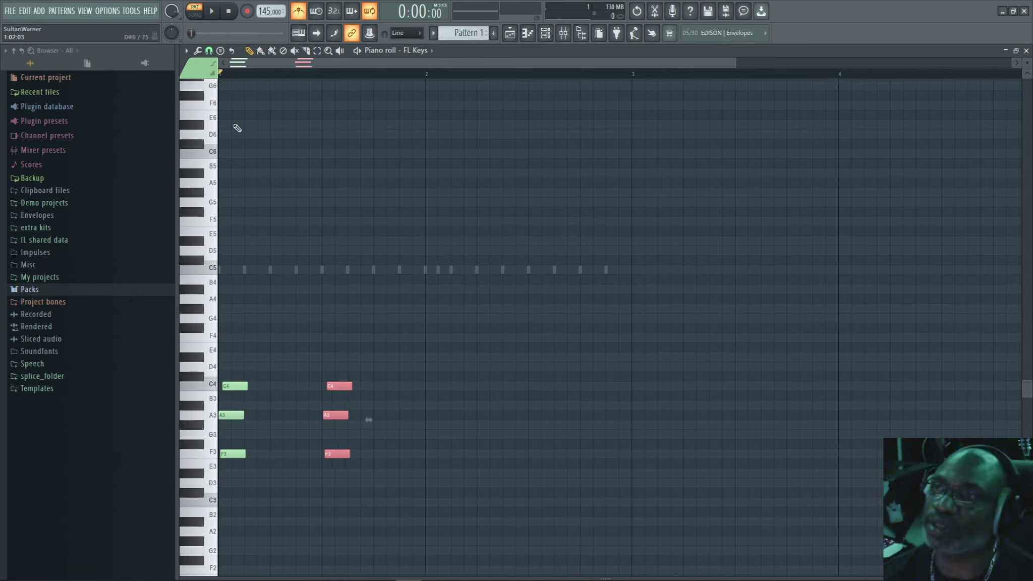
pyautogui.click(212, 10)
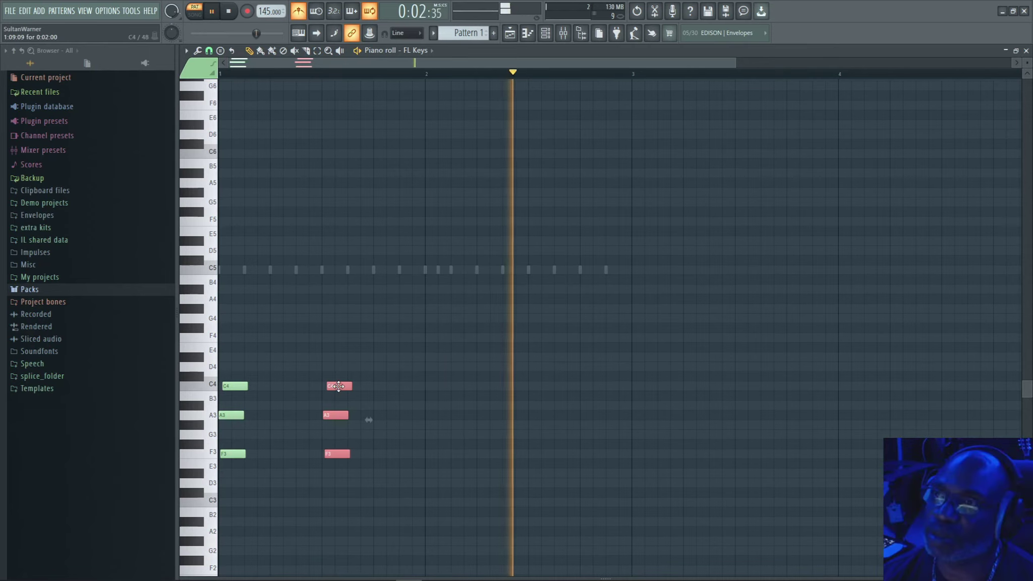
# Step: Shift the copied chord to about step 13 of bar 1, transpose it up one semitone to F#3, A#3 and C#4, and stop playback
pyautogui.moveTo(338, 386); pyautogui.dragTo(386, 395)
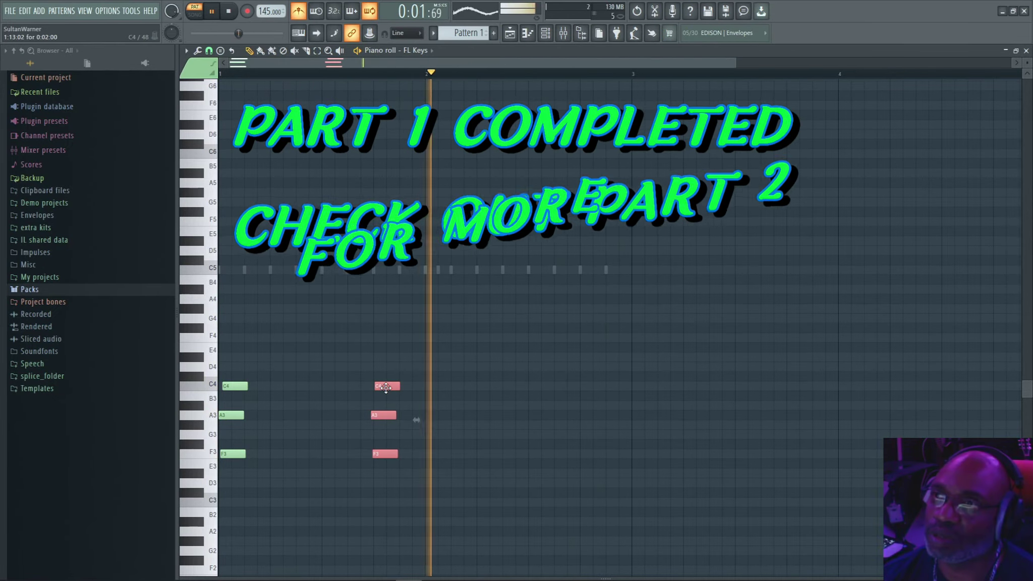
pyautogui.moveTo(386, 387); pyautogui.dragTo(385, 376)
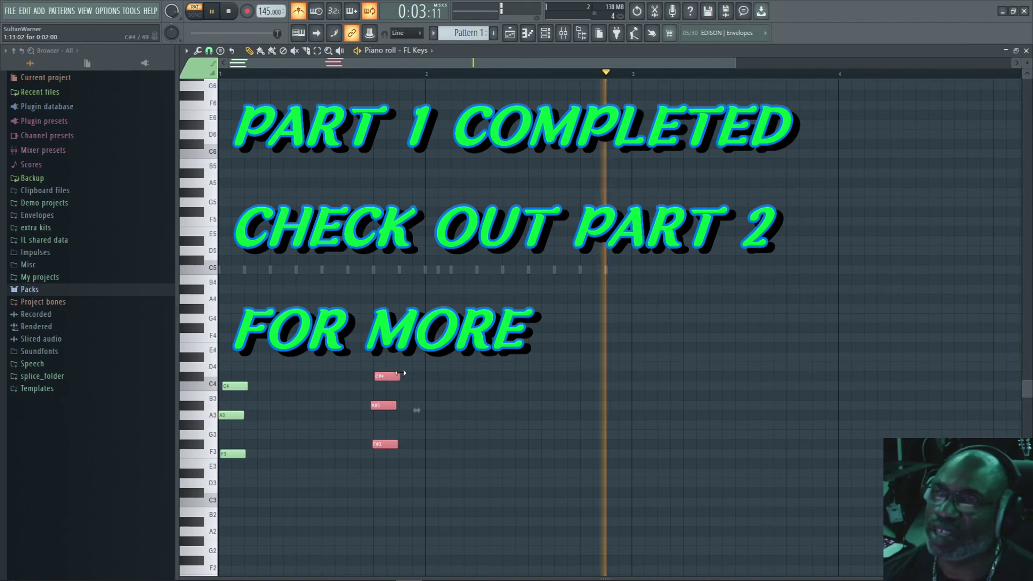
pyautogui.click(226, 14)
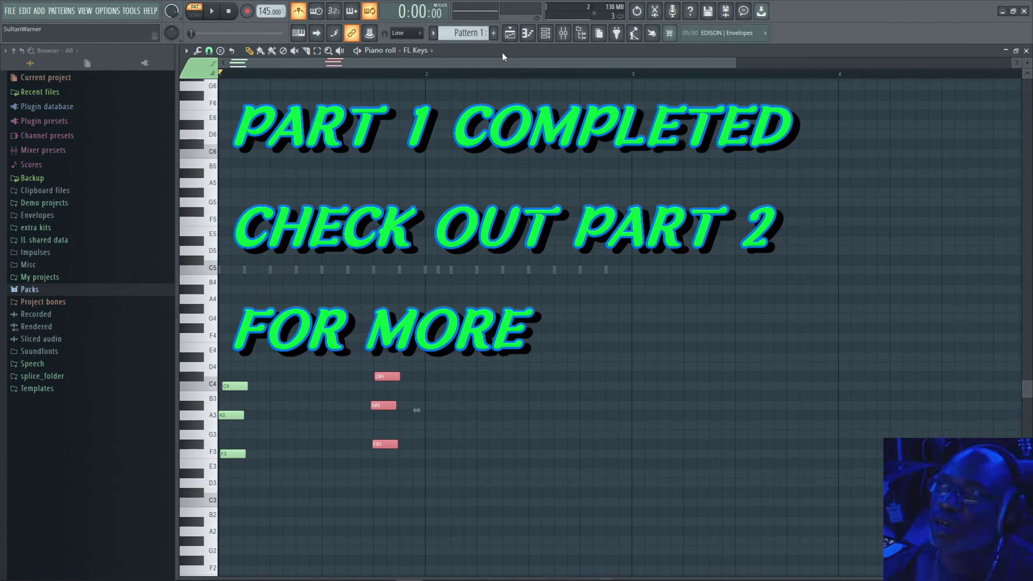
# Step: Show the mixer and move it up over the piano roll until its faders and effect slots are in view
pyautogui.click(564, 33)
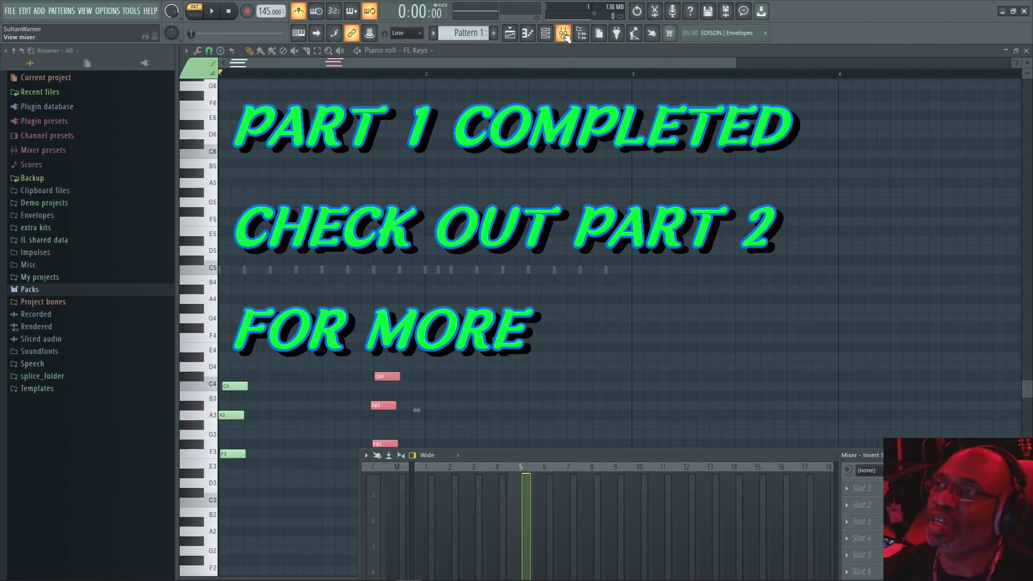
pyautogui.moveTo(597, 455); pyautogui.dragTo(725, 108)
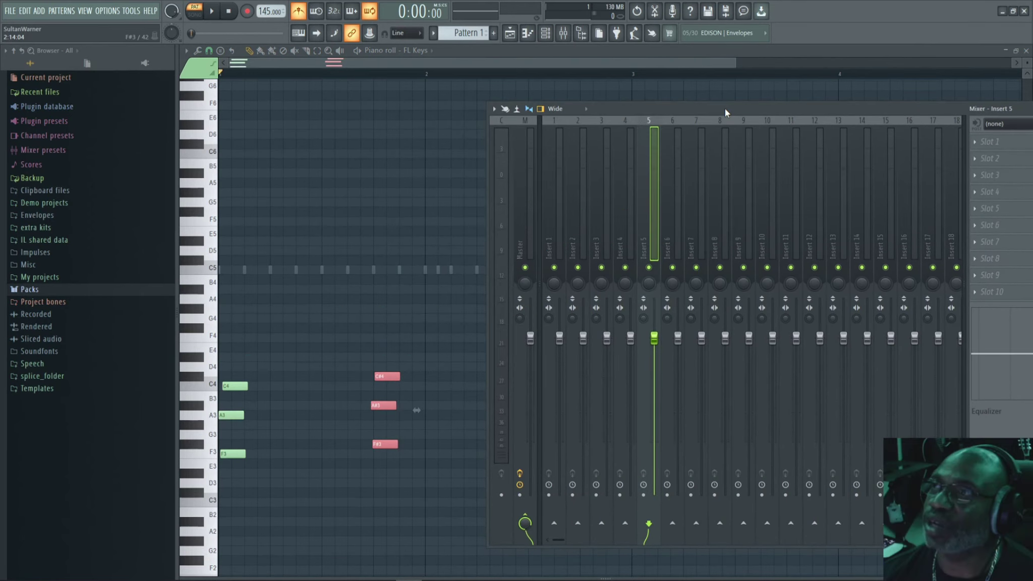